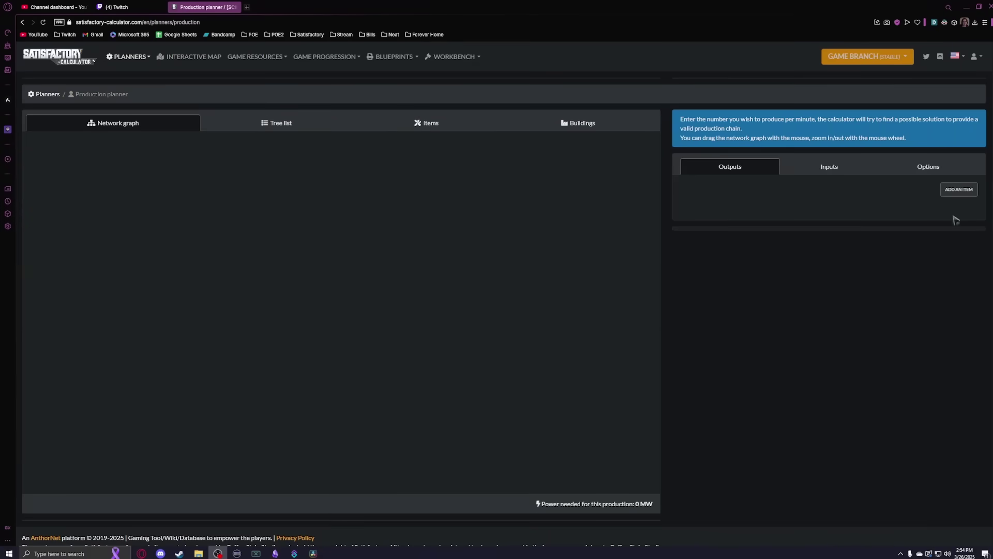
Step: Add Modular Frame as the production target by searching 'modu' in the item list
left_click(960, 190)
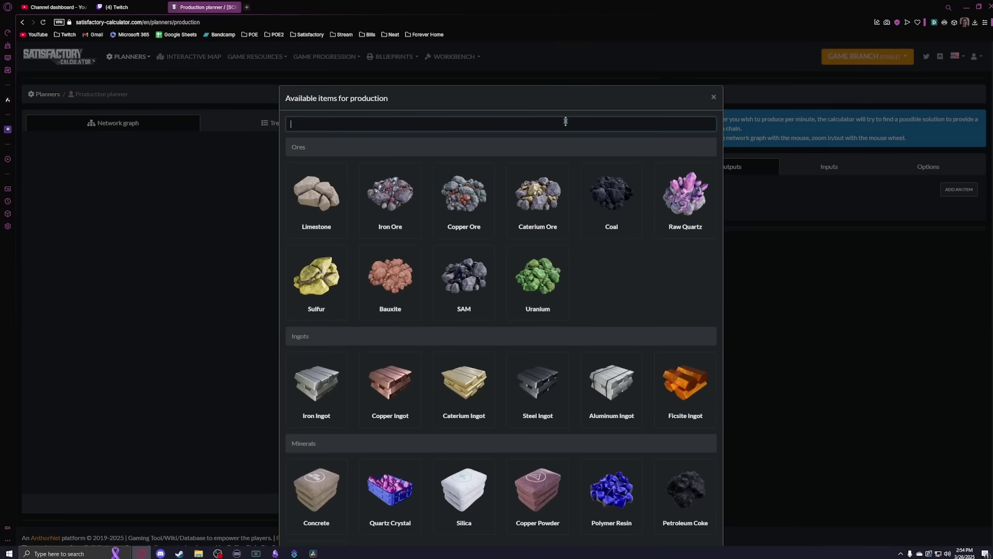
type("modula")
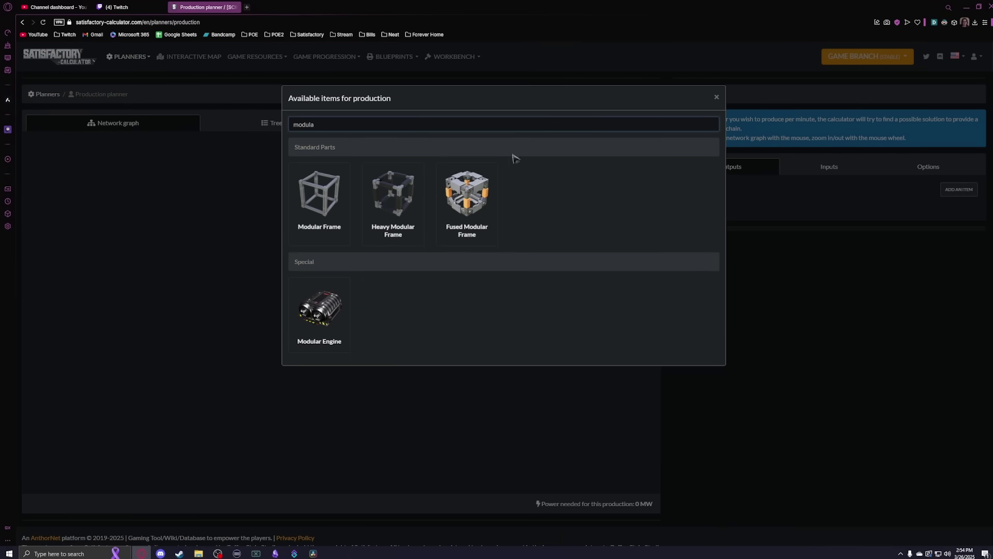
left_click(326, 207)
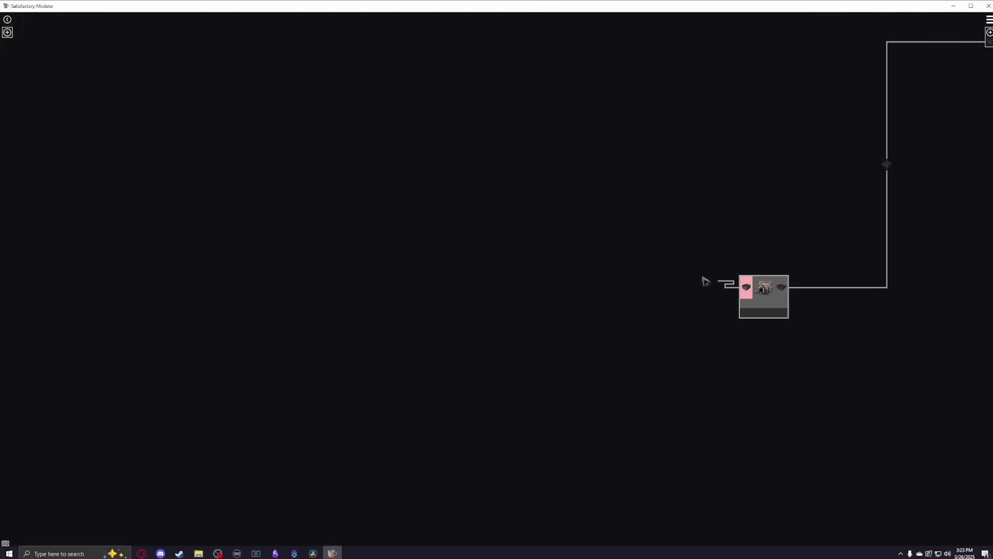
Step: Feed the node from a new Solid Steel Ingot foundry with a Coal miner, and pull another foundry input link
left_click_drag(706, 282, 541, 223)
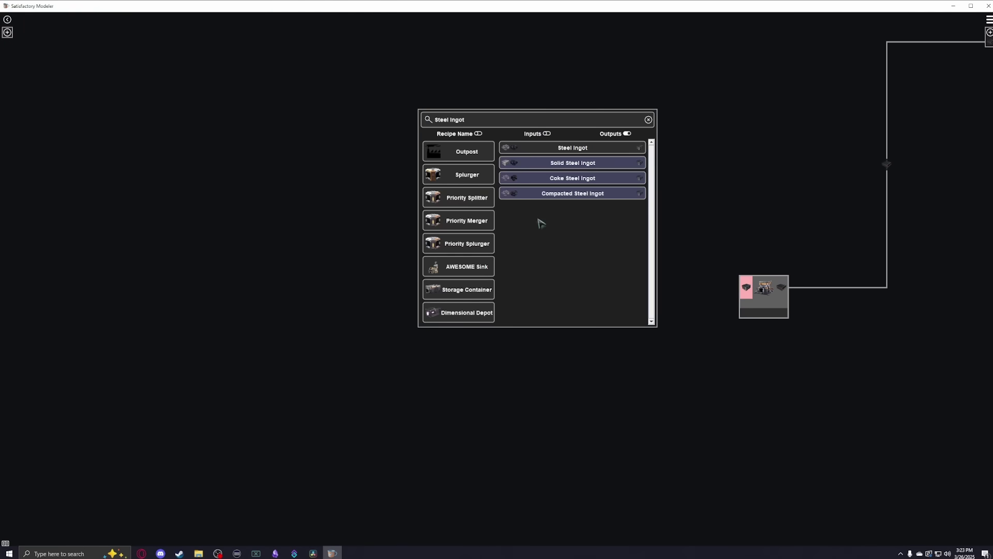
left_click(570, 163)
left_click_drag(548, 194, 394, 299)
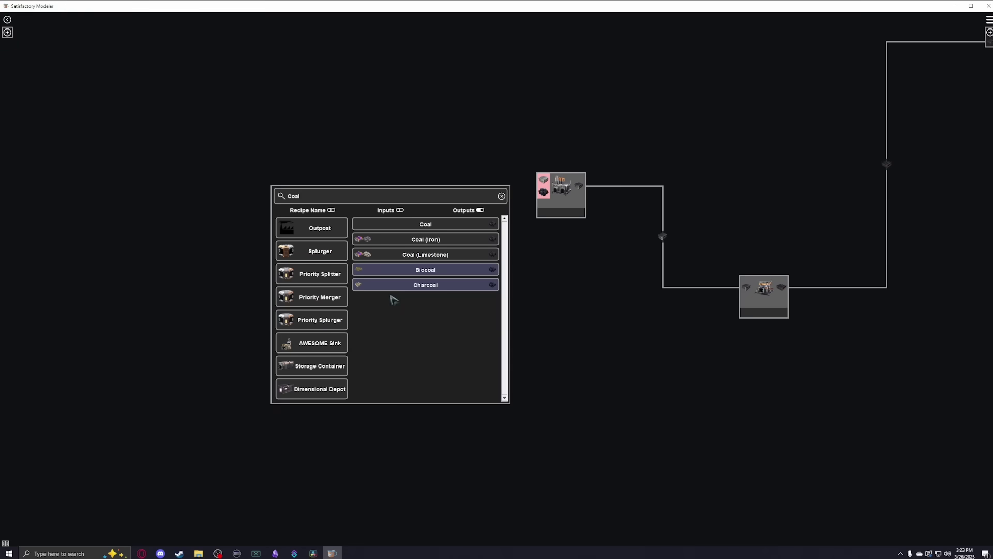
left_click(423, 227)
left_click_drag(540, 181, 380, 150)
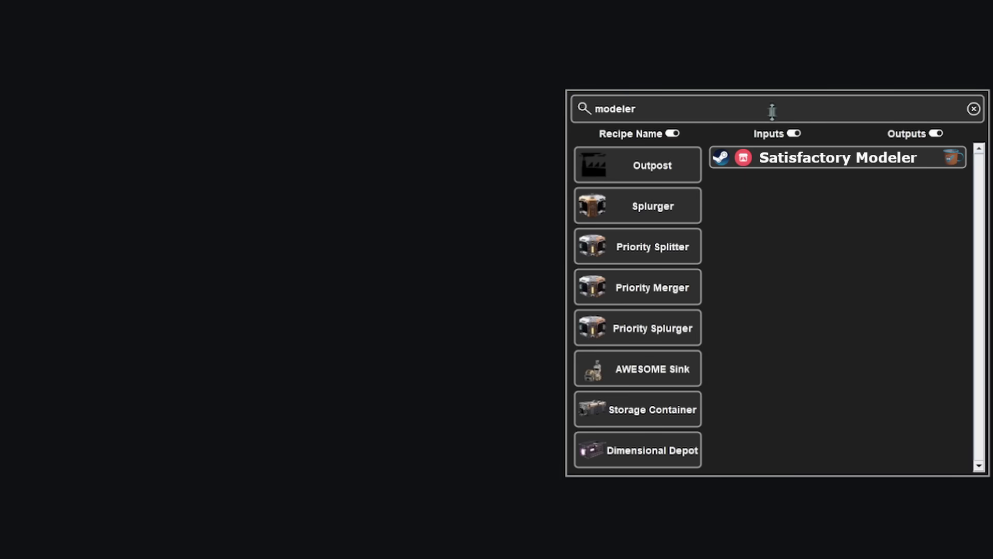
Step: Place the Satisfactory Modeler node and wire its itch.io input to the download page
left_click(831, 175)
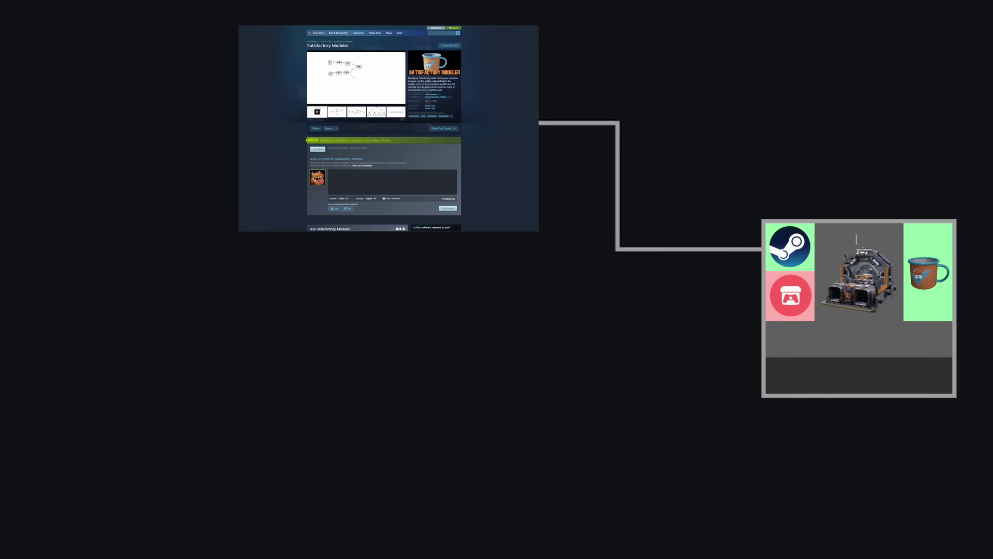
left_click_drag(790, 296, 450, 442)
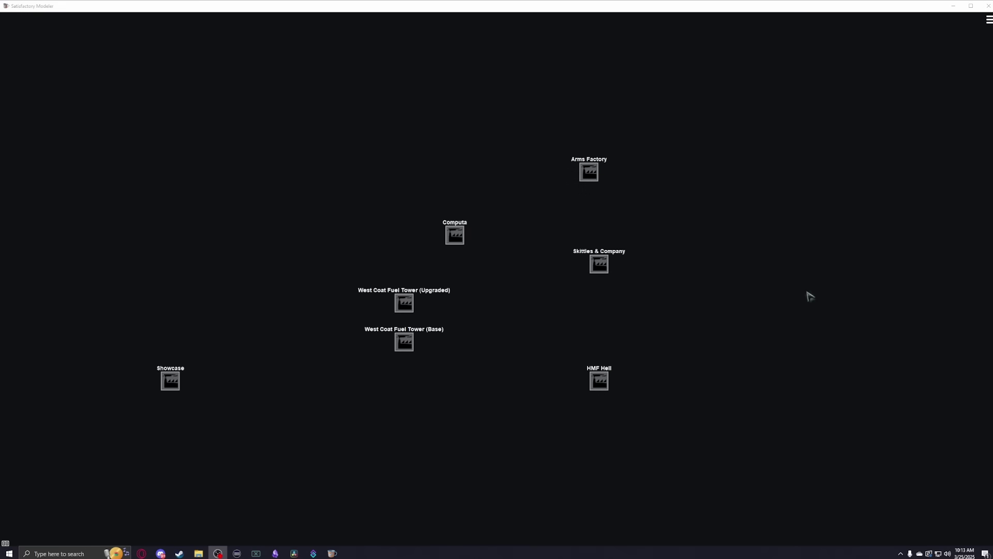
Step: Add an outpost titled 'example' in an empty map area and open it
left_click_drag(805, 335, 211, 342)
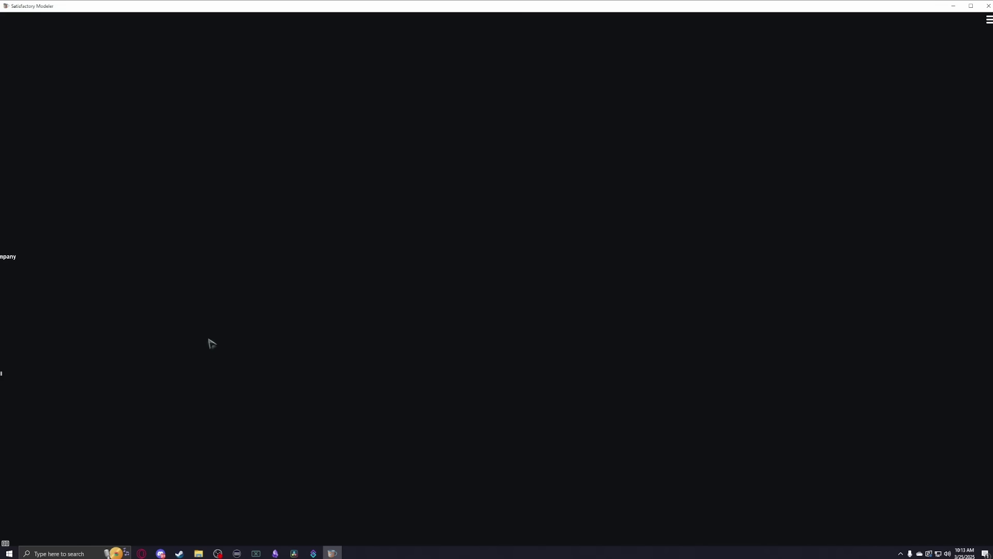
right_click(710, 253)
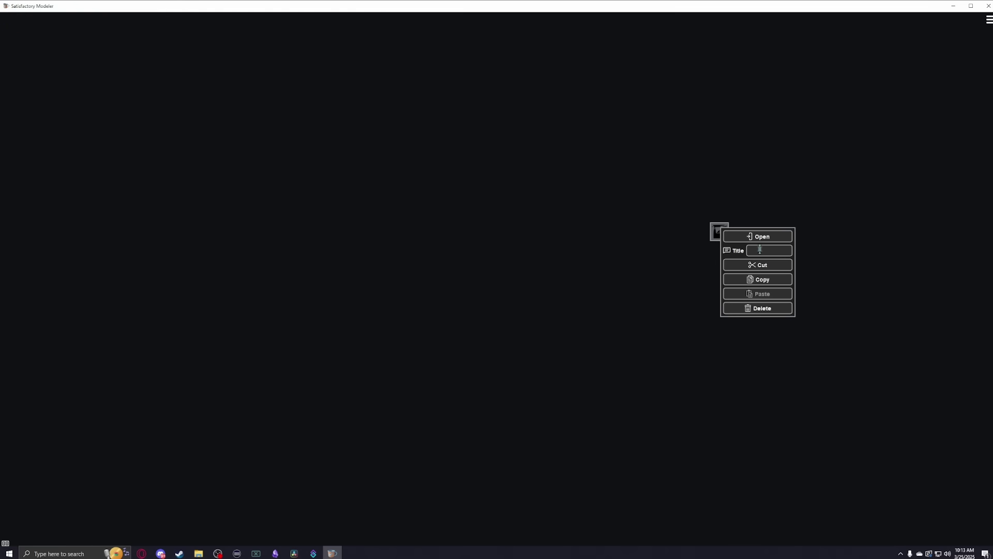
type("example")
left_click(780, 236)
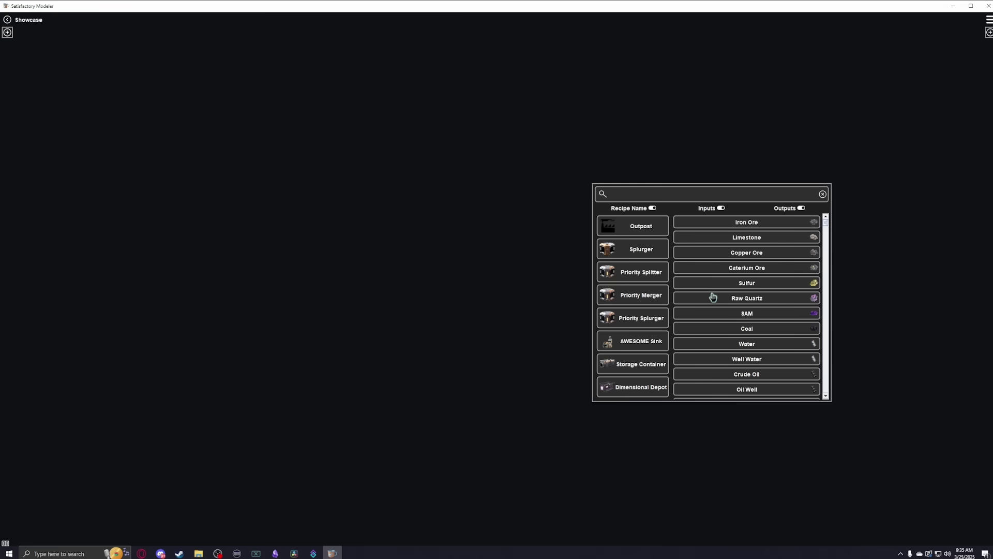
Step: Search recipes for 'modular fra' and filter them to match by outputs
type("m")
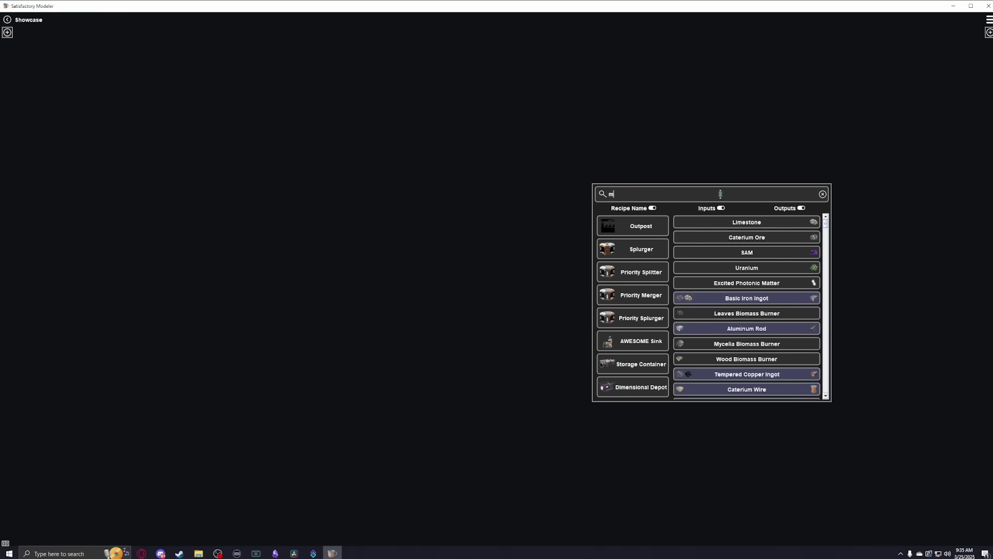
type("odular")
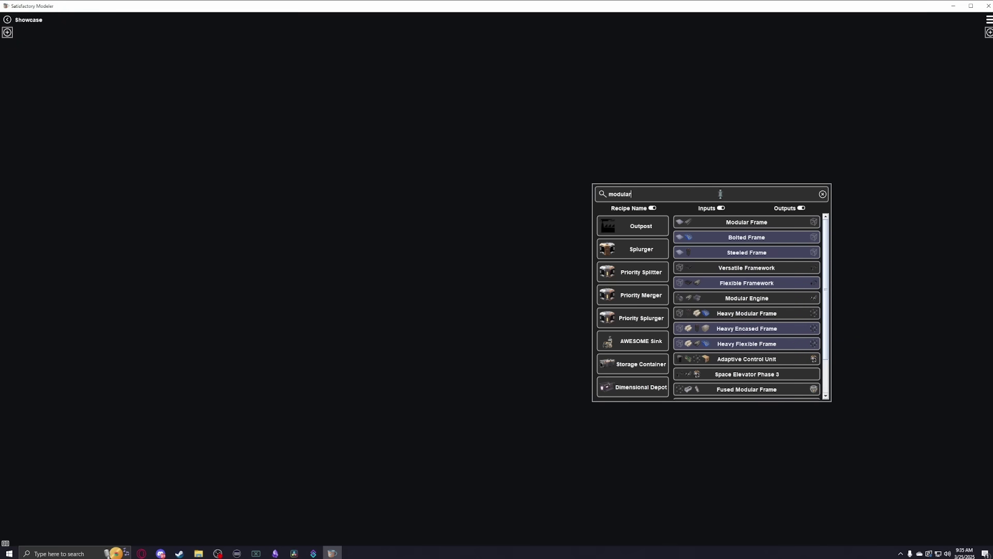
type(" fram")
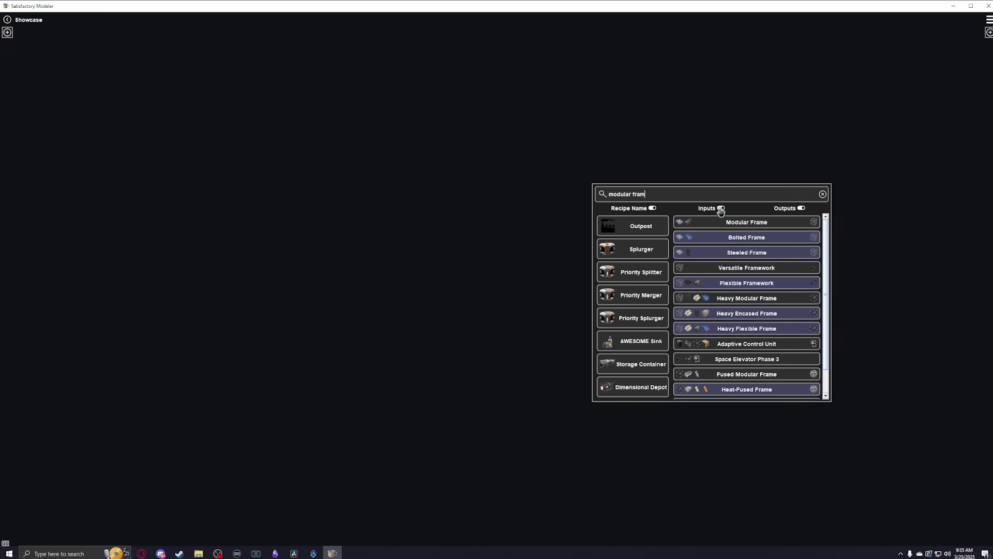
left_click(801, 208)
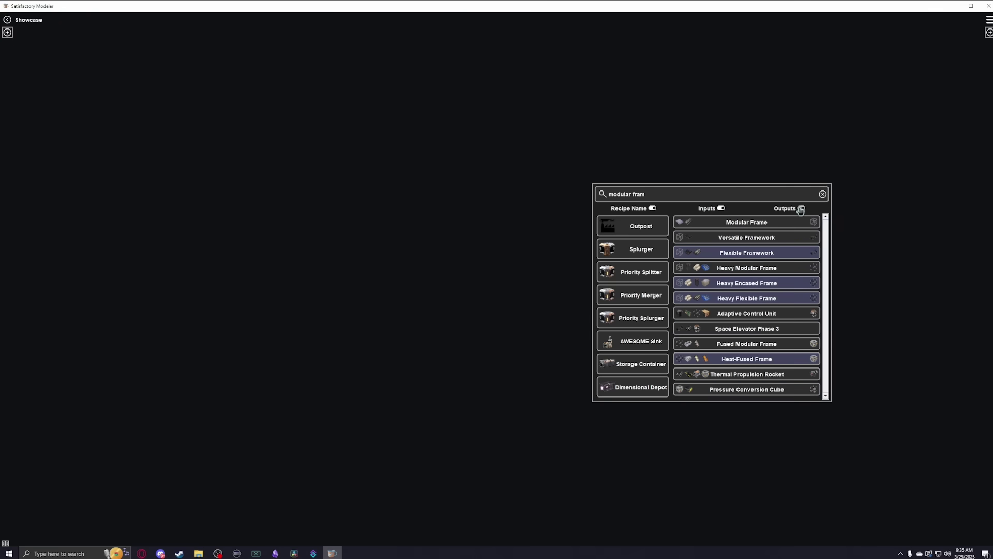
left_click(801, 208)
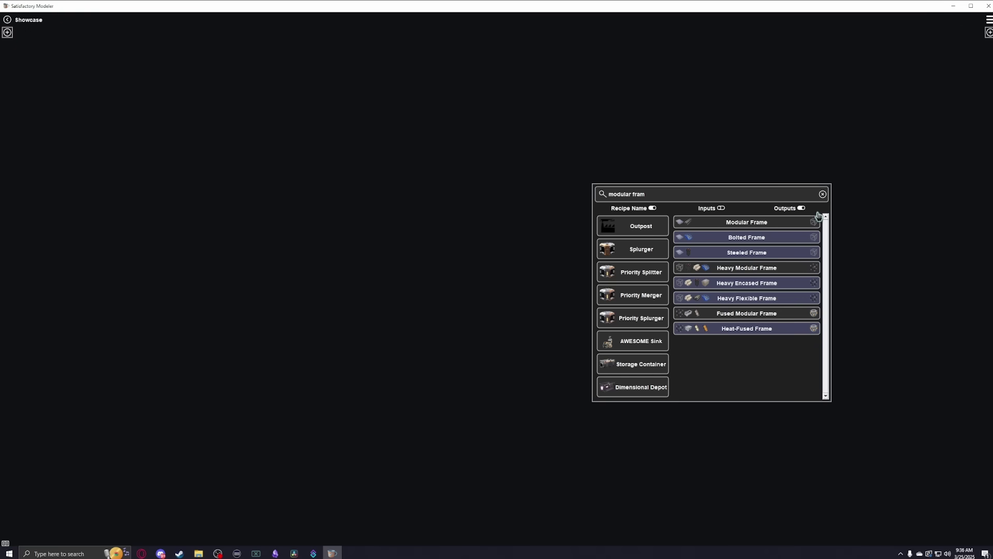
mouse_move(819, 225)
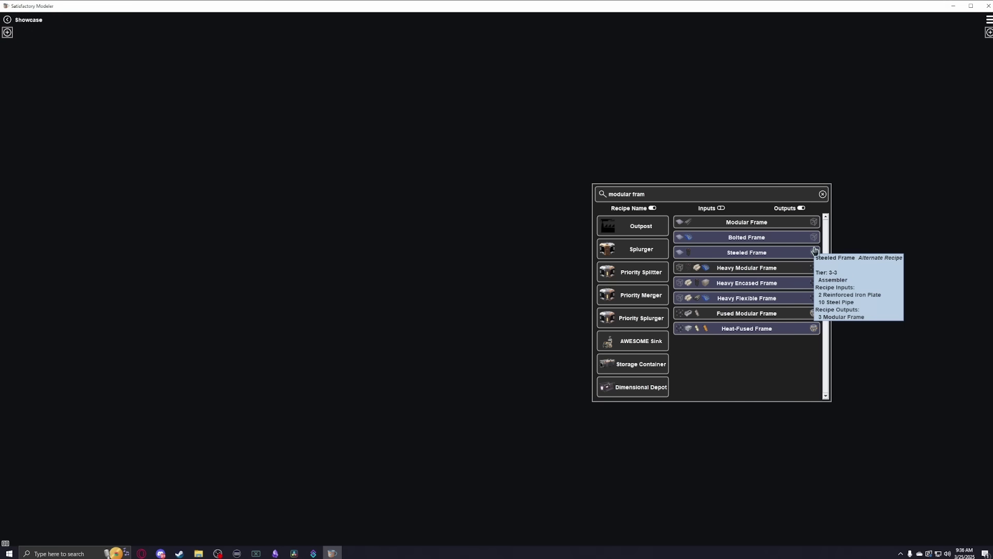
Step: Add the standard Modular Frame assembler and set its part limit to 10 per minute
left_click(815, 224)
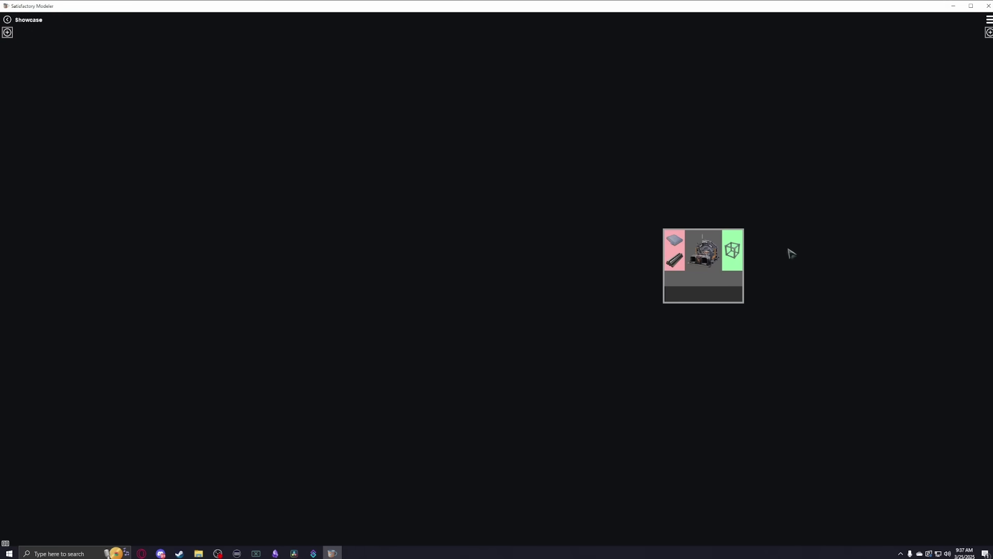
left_click(738, 250)
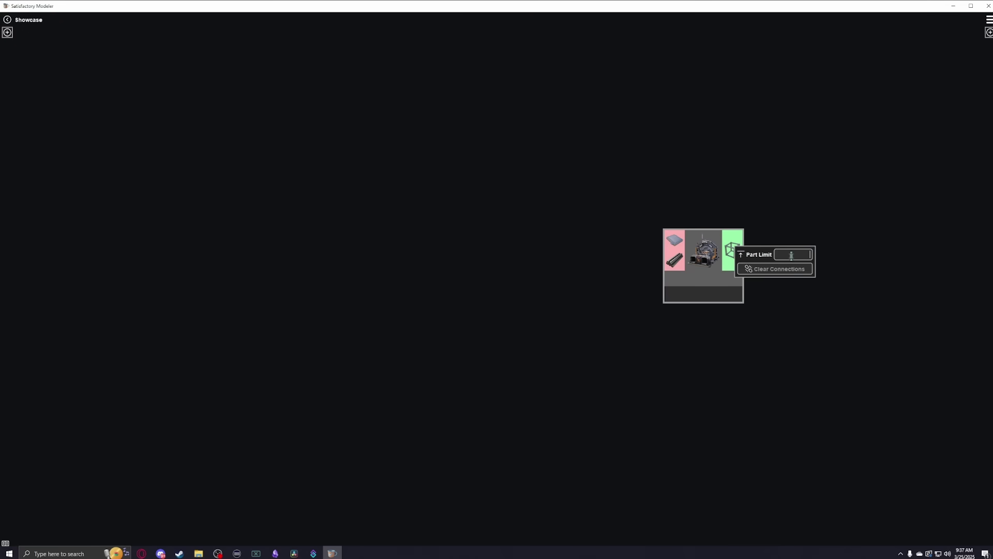
type("10")
left_click(827, 217)
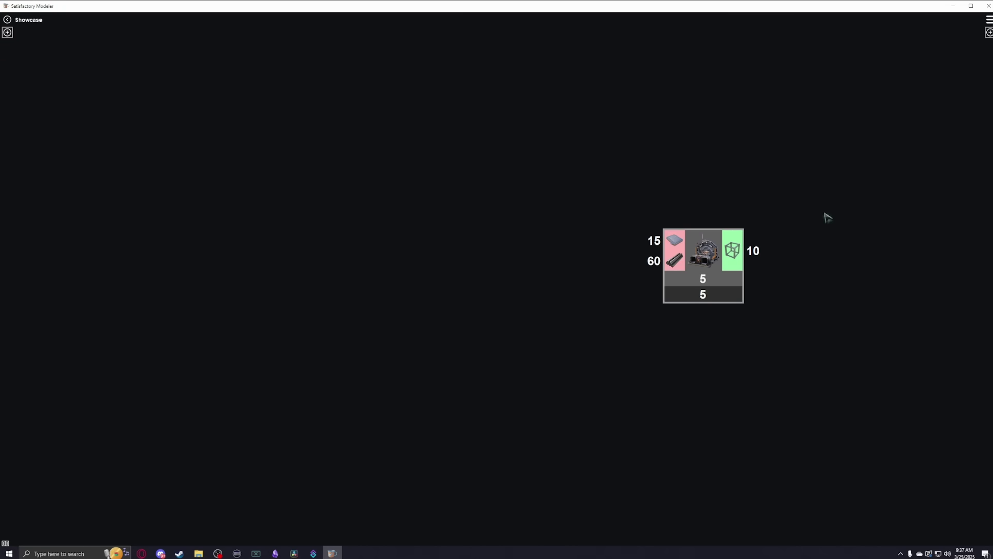
Step: Remove the machine count limit and reapply the 10-per-minute part limit
left_click(720, 299)
key("BackSpace")
type("4")
key("ctrl+a")
key("BackSpace")
left_click(743, 253)
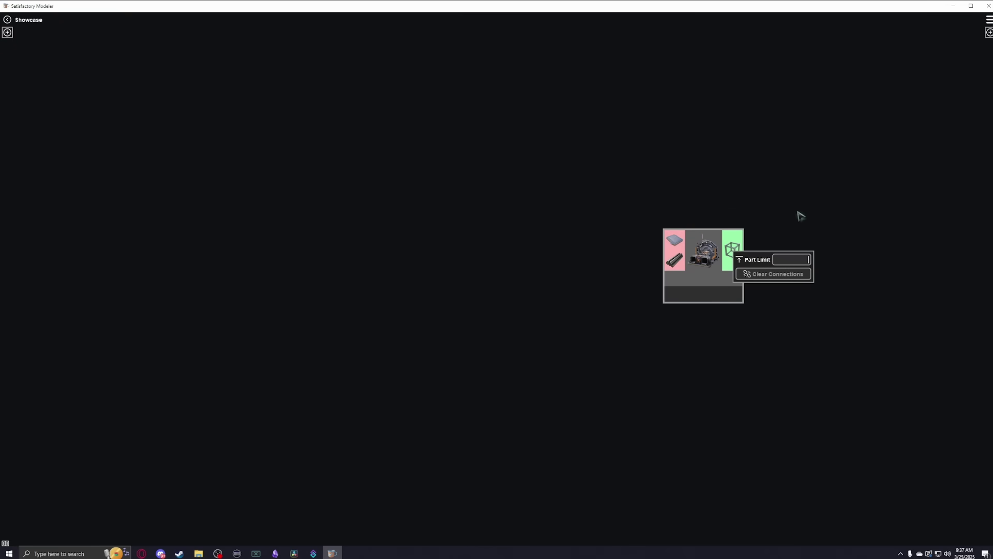
type("10")
key("Return")
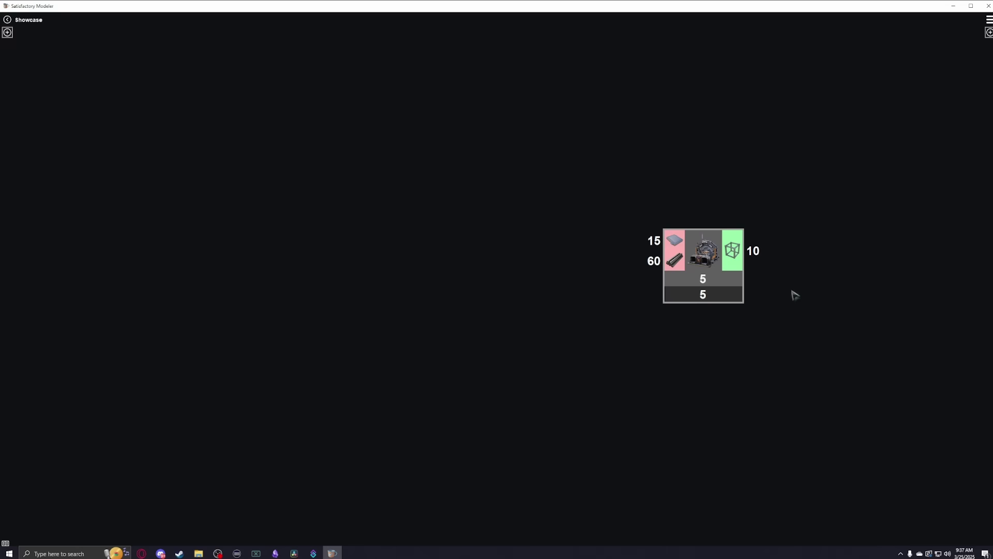
mouse_move(680, 265)
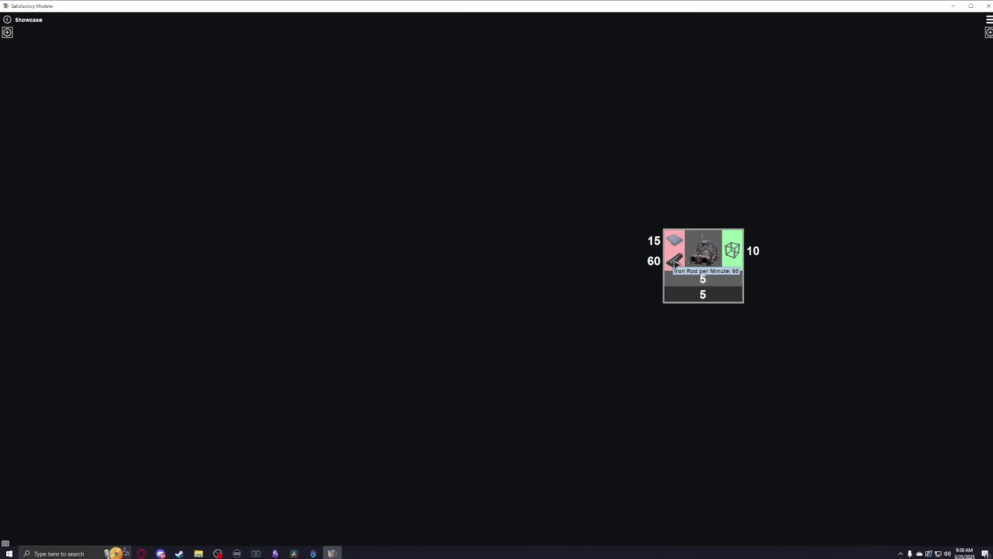
Step: Supply the Iron Rod input from a new constructor fed by an Iron Ingot smelter
left_click_drag(675, 263, 470, 318)
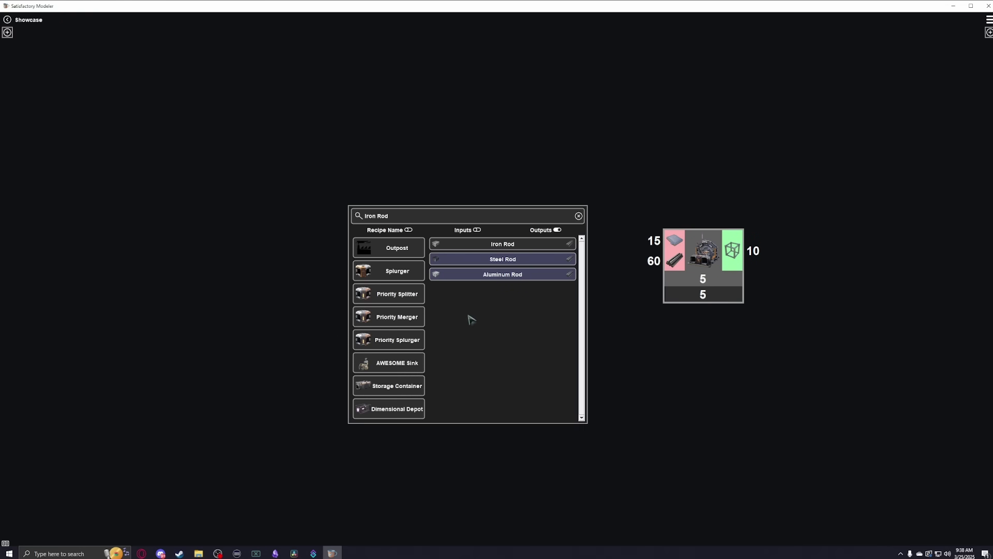
left_click(558, 250)
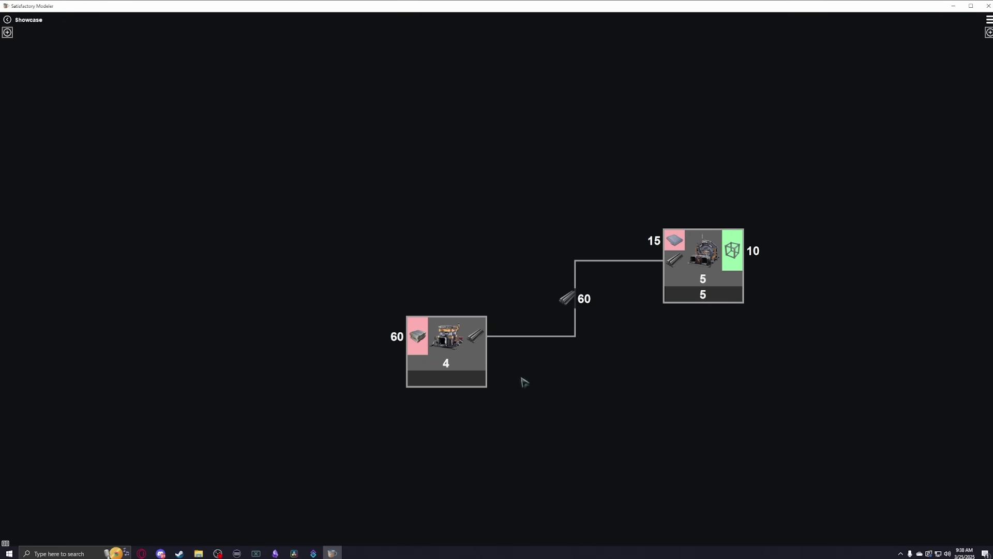
left_click(417, 336)
mouse_move(281, 250)
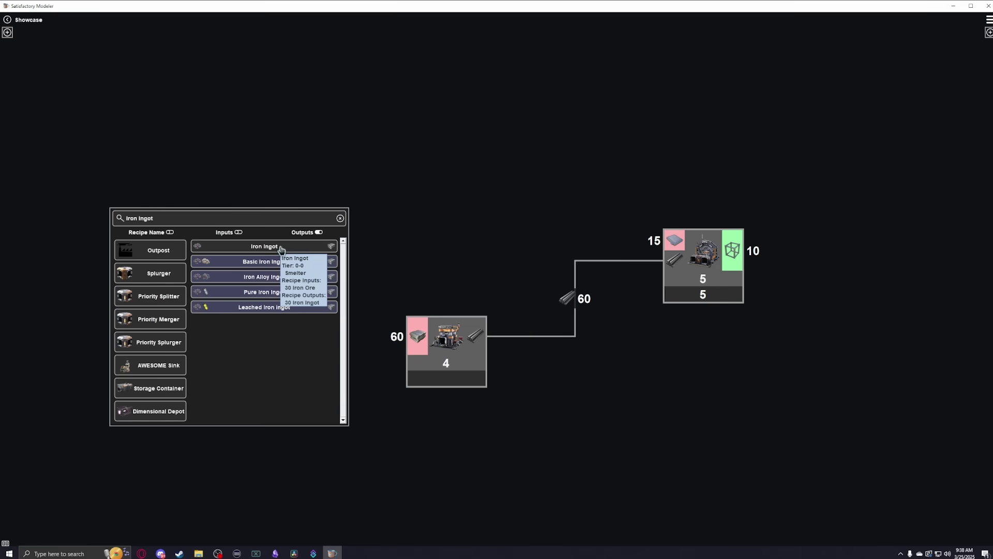
left_click(281, 250)
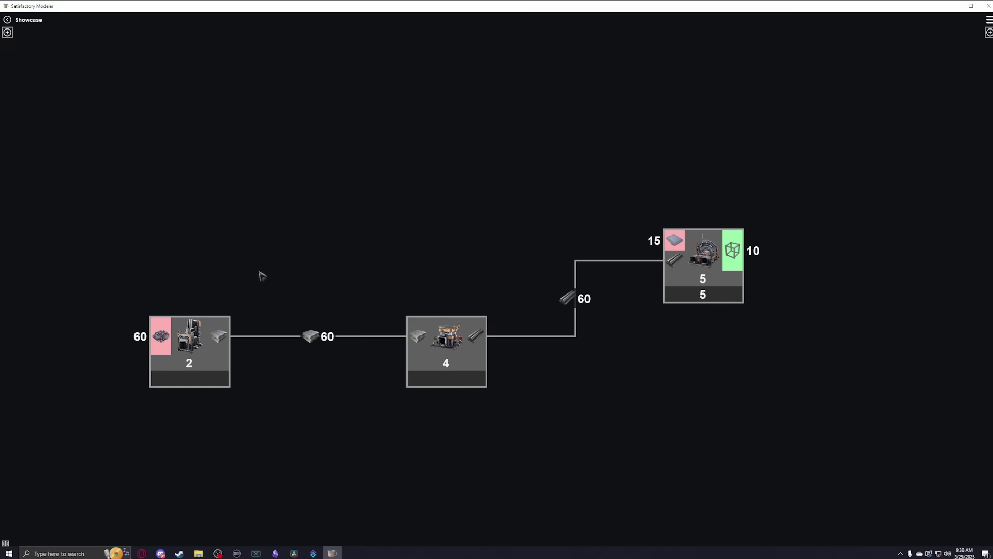
Step: Add an iron ore miner feeding the smelter and pull a link from the Reinforced Iron Plate input
left_click_drag(132, 337, 42, 291)
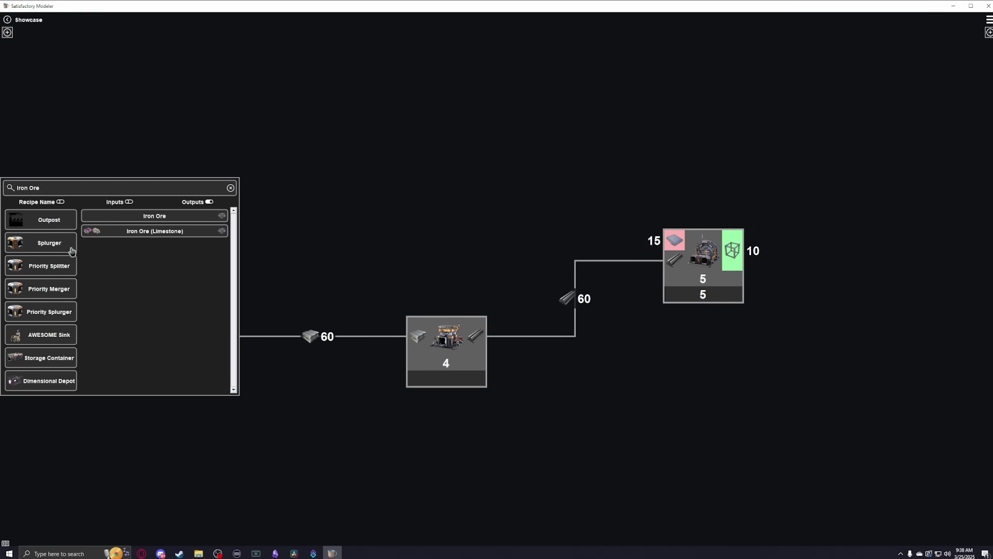
left_click(132, 220)
left_click_drag(567, 413, 667, 415)
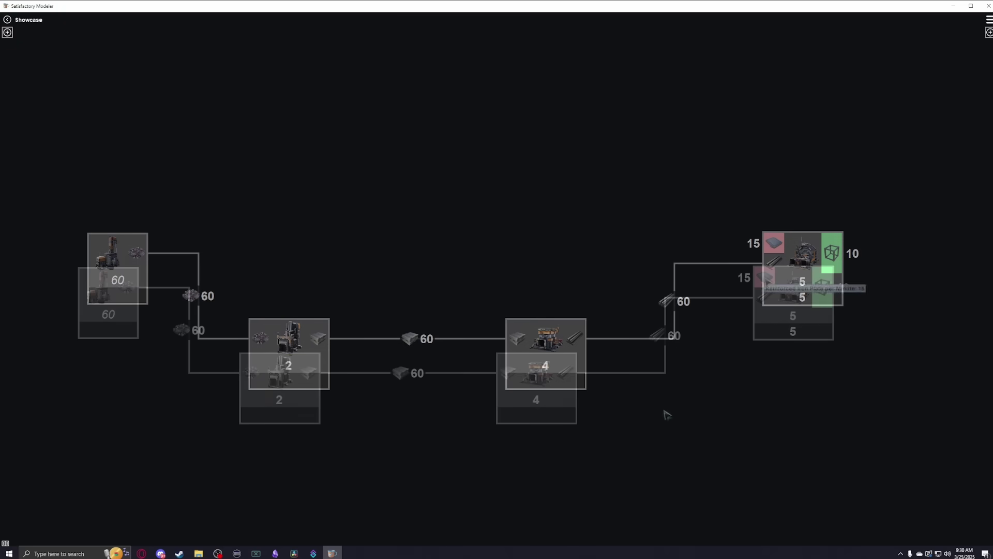
left_click_drag(765, 278, 578, 200)
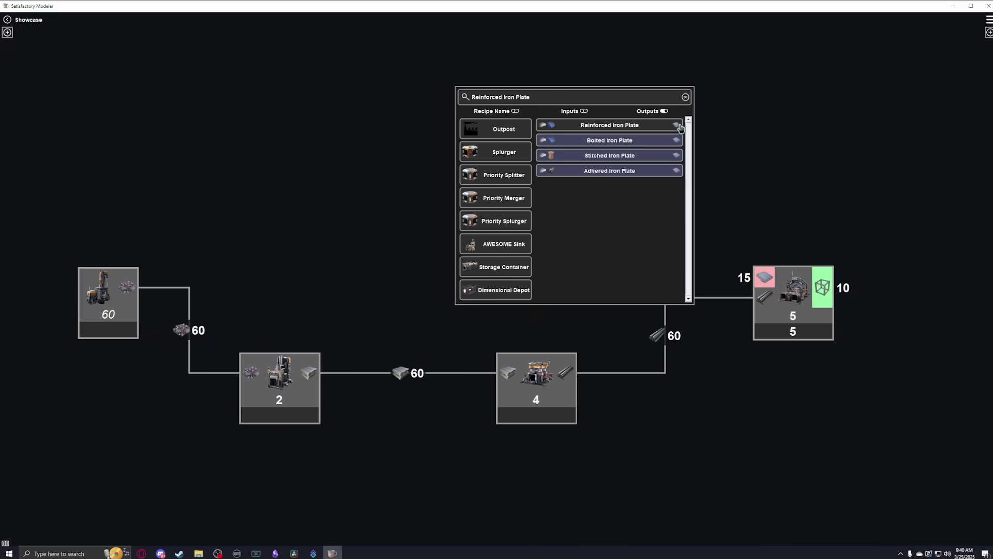
Step: Add a Bolted Iron Plate assembler supplying the manufacturer's reinforced iron plates
mouse_move(679, 127)
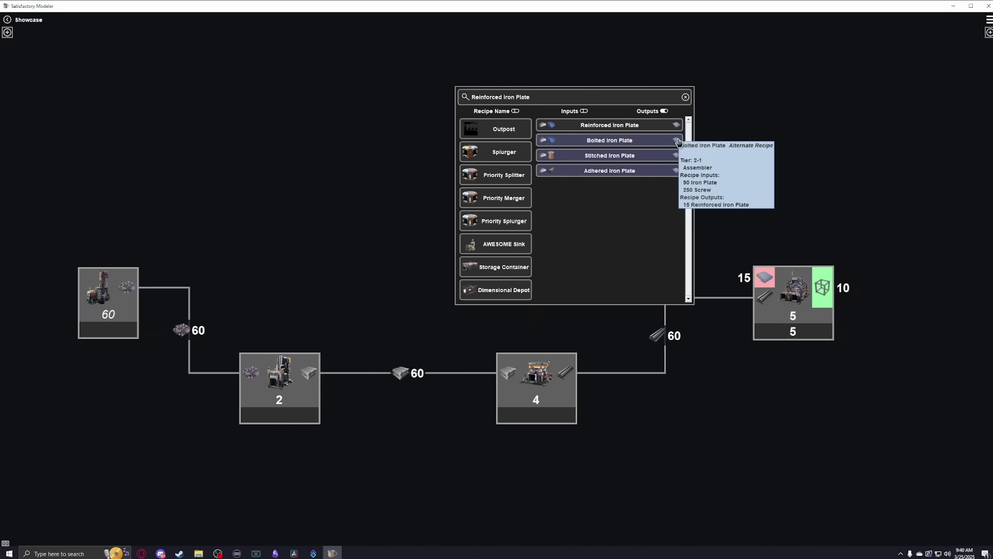
left_click(678, 142)
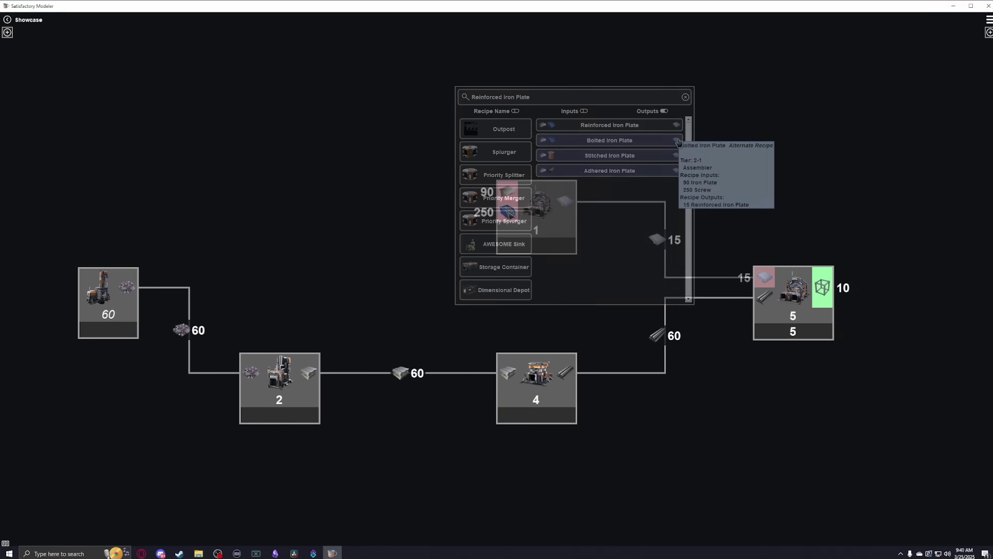
left_click_drag(365, 254, 365, 255)
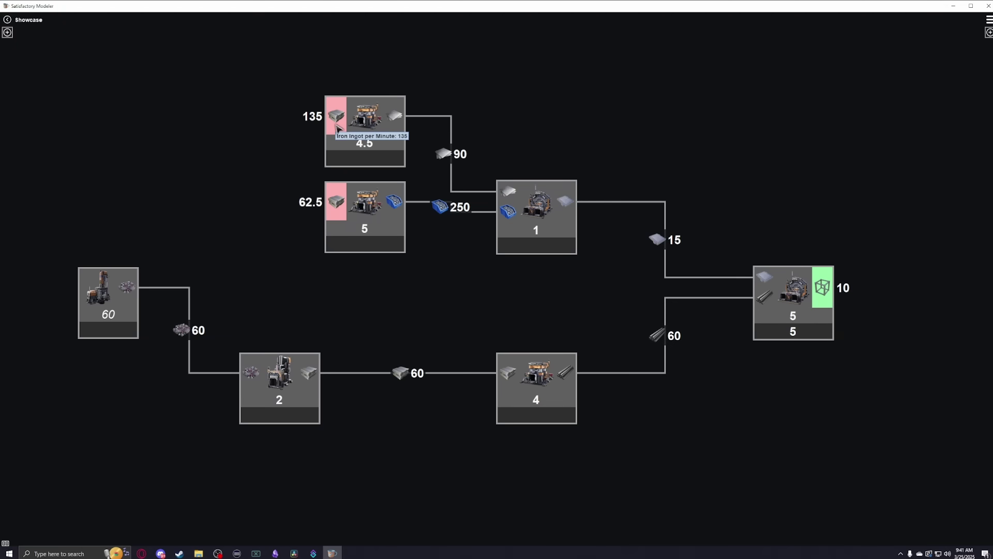
Step: Wire the smelter's output to both the screw and iron plate constructors
right_click(272, 362)
left_click(282, 332)
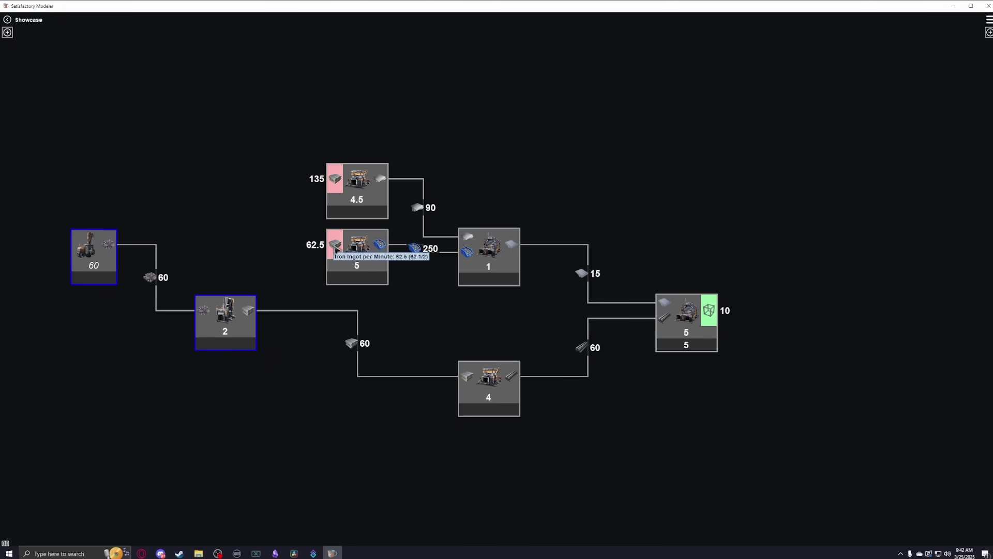
left_click_drag(335, 247, 252, 313)
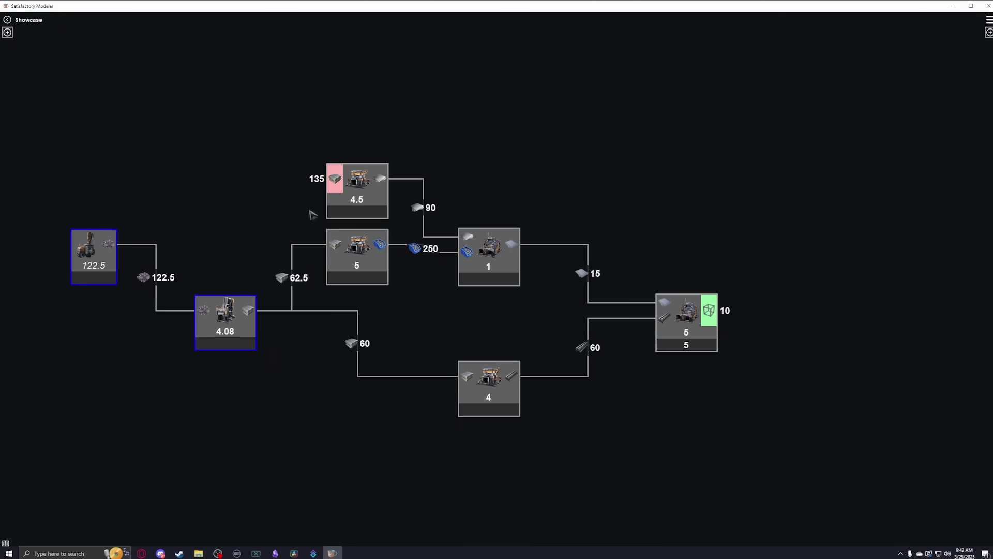
left_click_drag(336, 180, 253, 311)
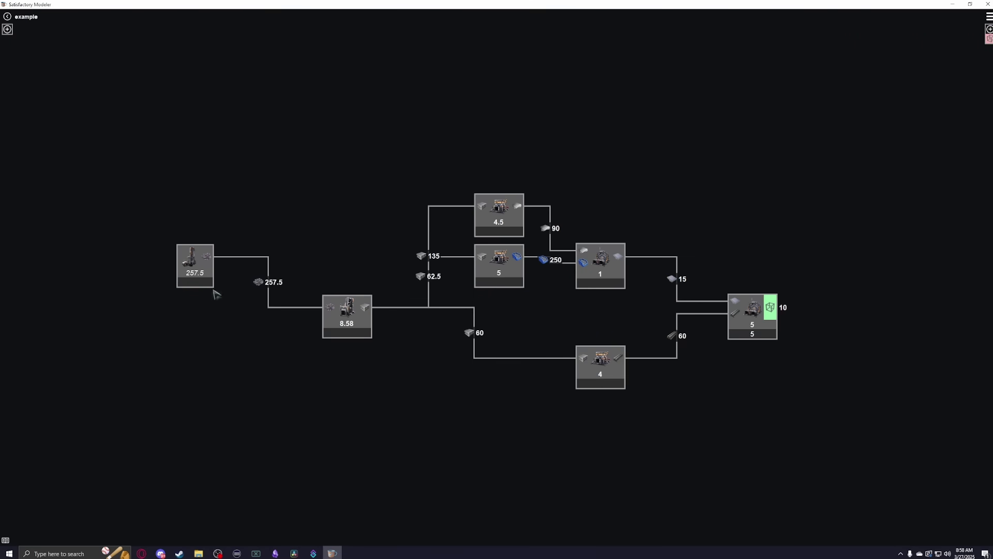
type("120")
key("Return")
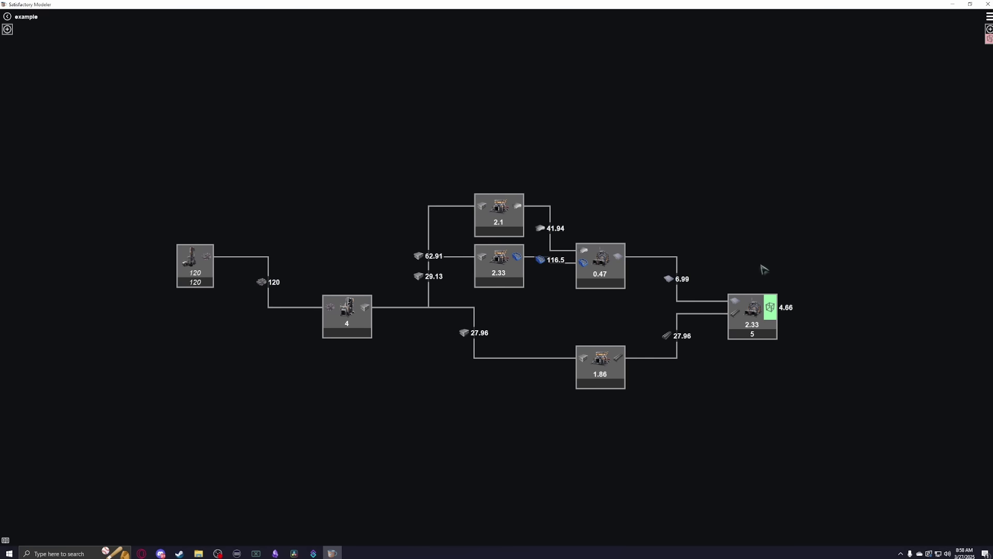
left_click(209, 284)
key("BackSpace")
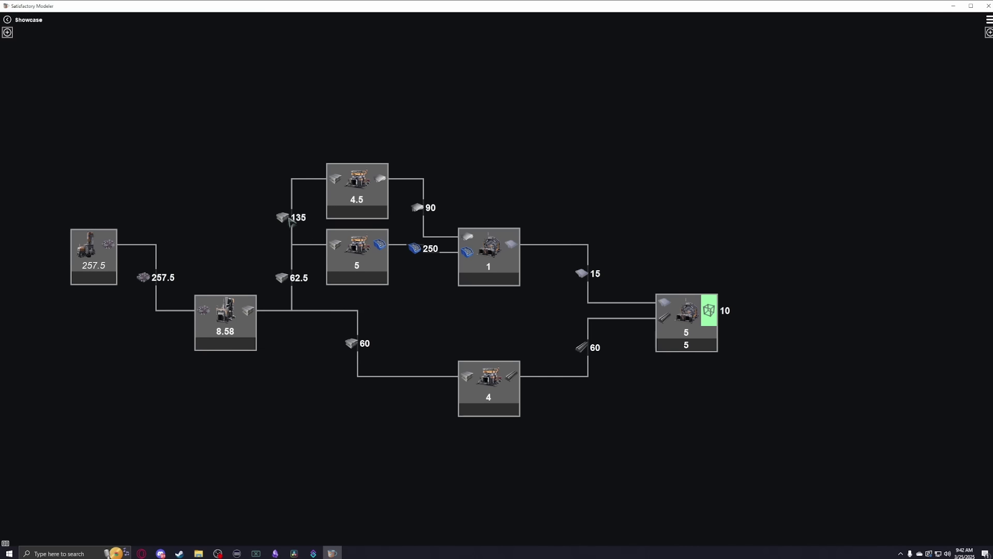
Step: Move the 135 and 62.5 flow labels to reroute the connector lines neatly
left_click_drag(283, 218, 230, 204)
left_click_drag(290, 281, 303, 287)
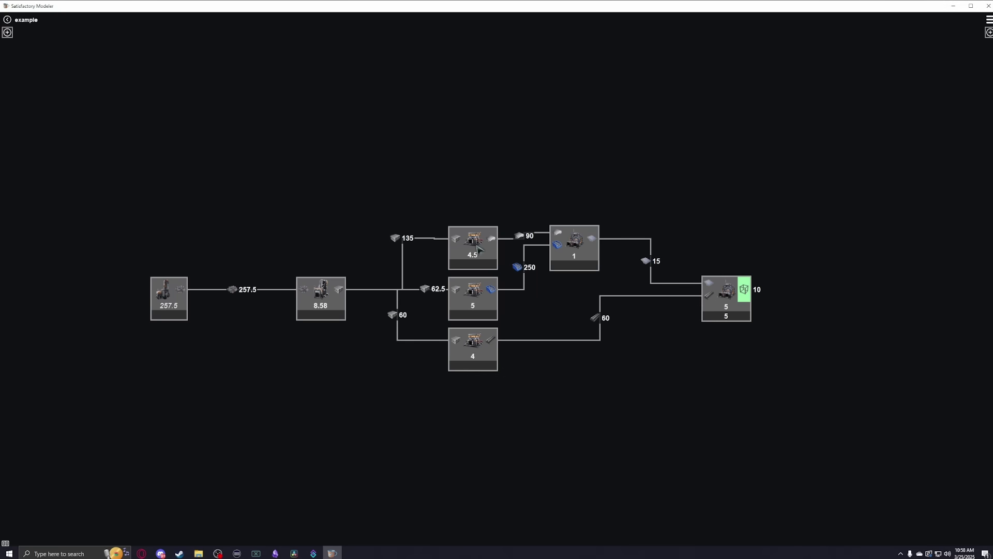
Step: Set the iron plate constructor's clock speed to 112.5% so it needs exactly 4 machines
mouse_move(477, 248)
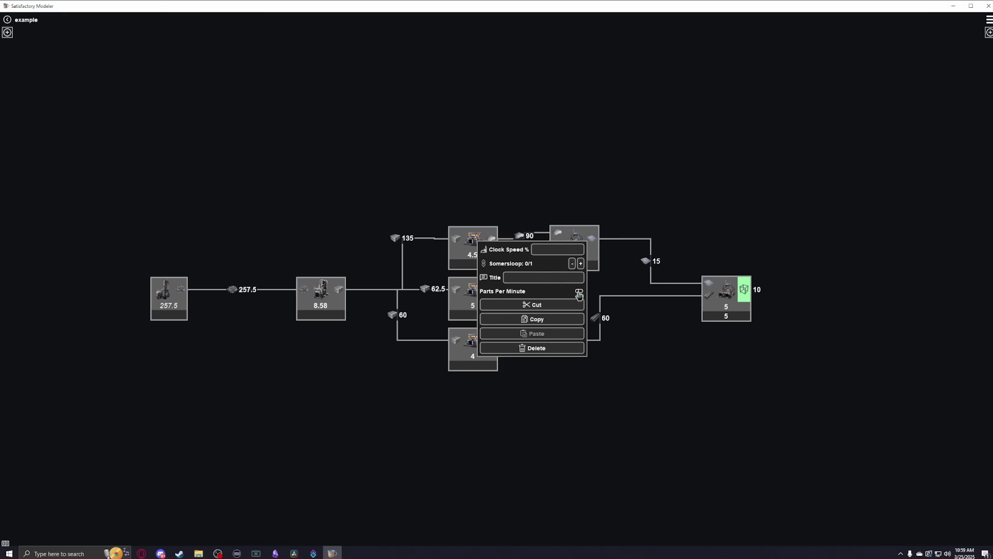
left_click(579, 293)
left_click(579, 293)
left_click(542, 251)
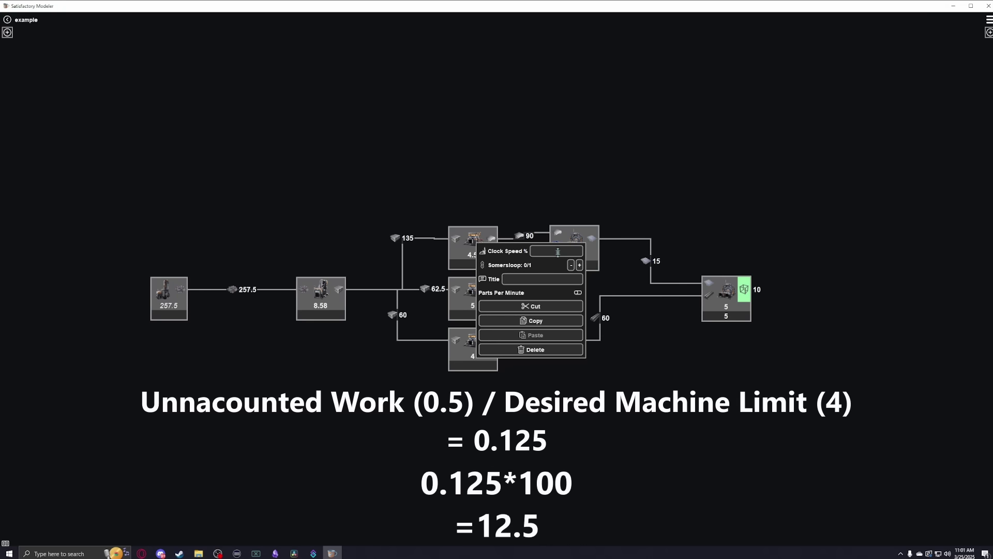
type("112.5")
left_click(536, 167)
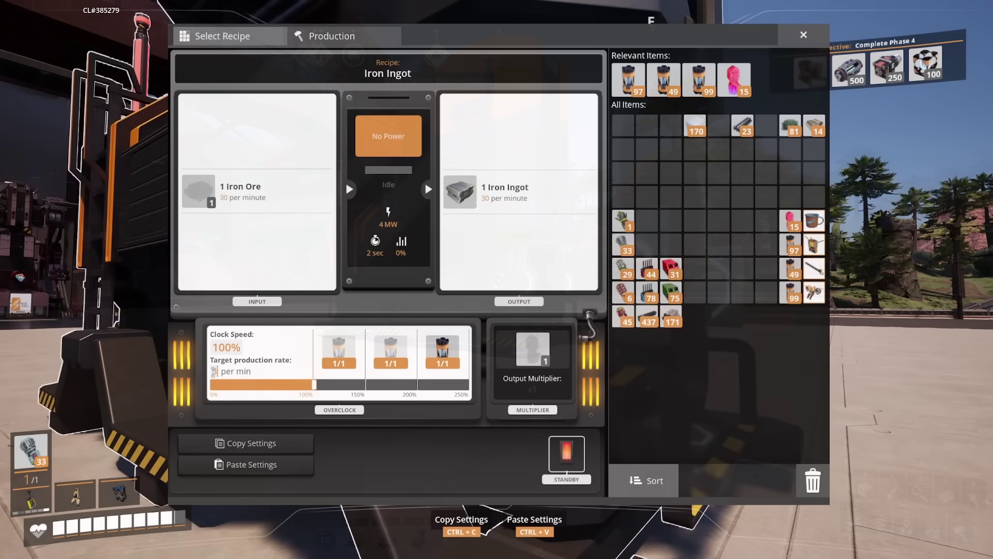
Step: Set the Iron Ingot smelter's target rate to 32.1875/min and copy the resulting 107.2917% clock speed
type("32.")
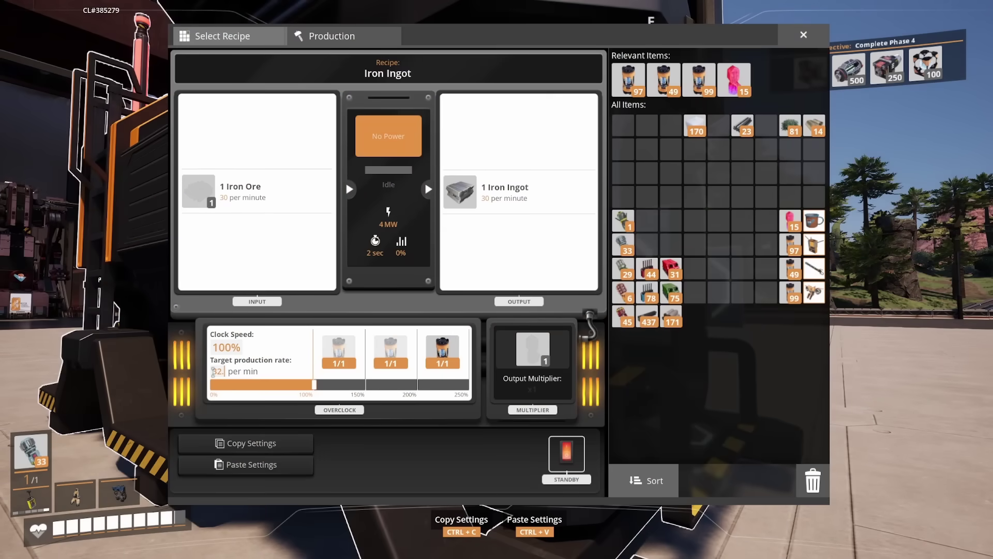
type("1875")
key("Return")
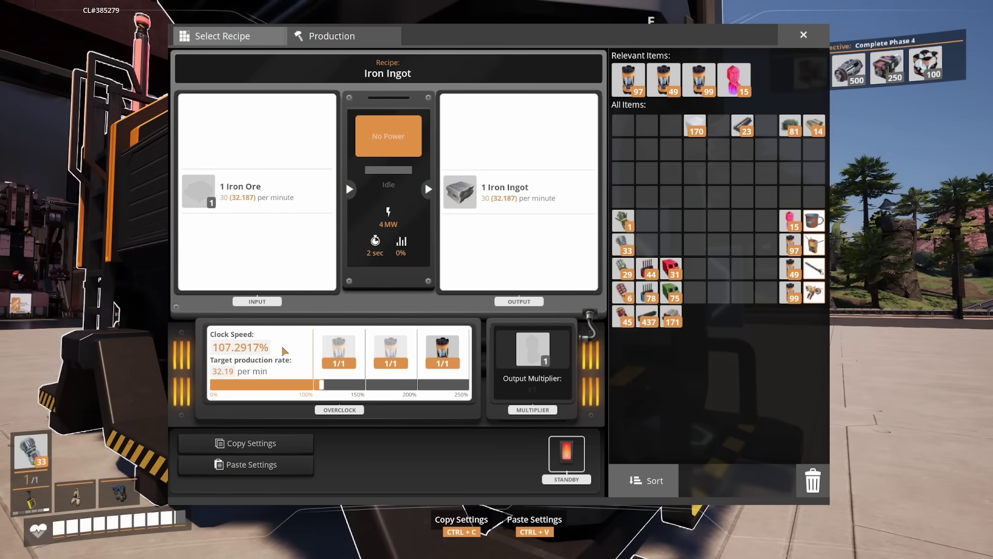
key("Tab")
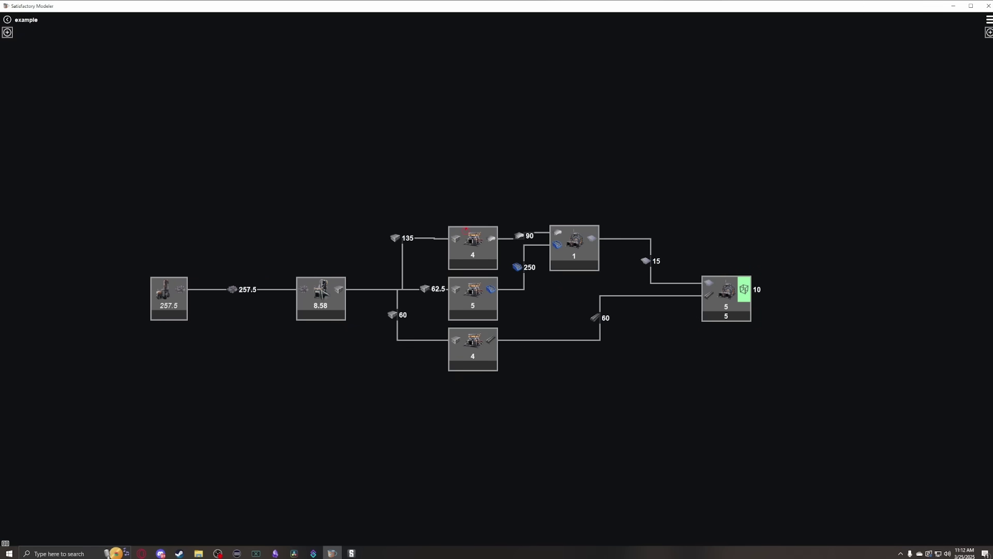
Step: Apply a 107.2917% clock speed to the 8.58 smelter node so it needs exactly 8 machines
right_click(321, 288)
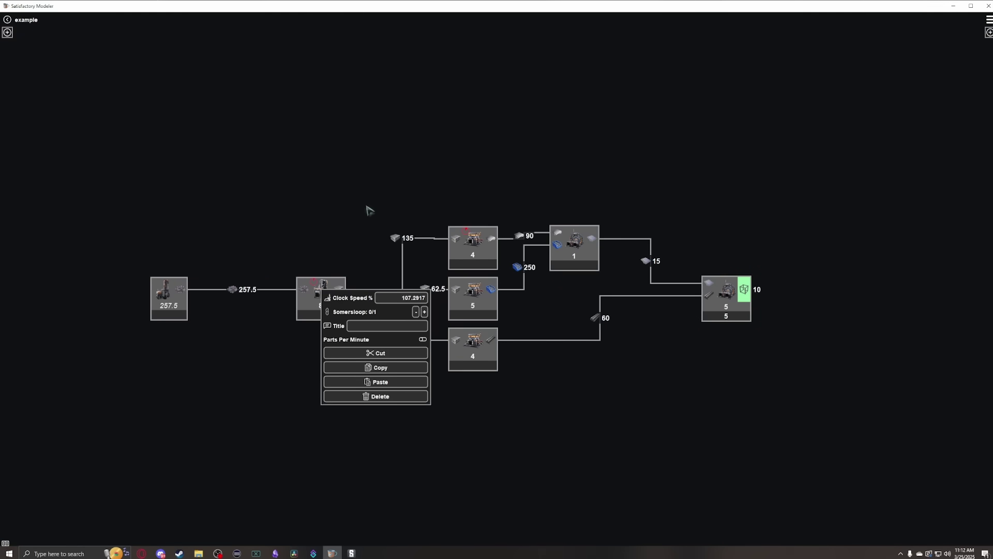
left_click(369, 210)
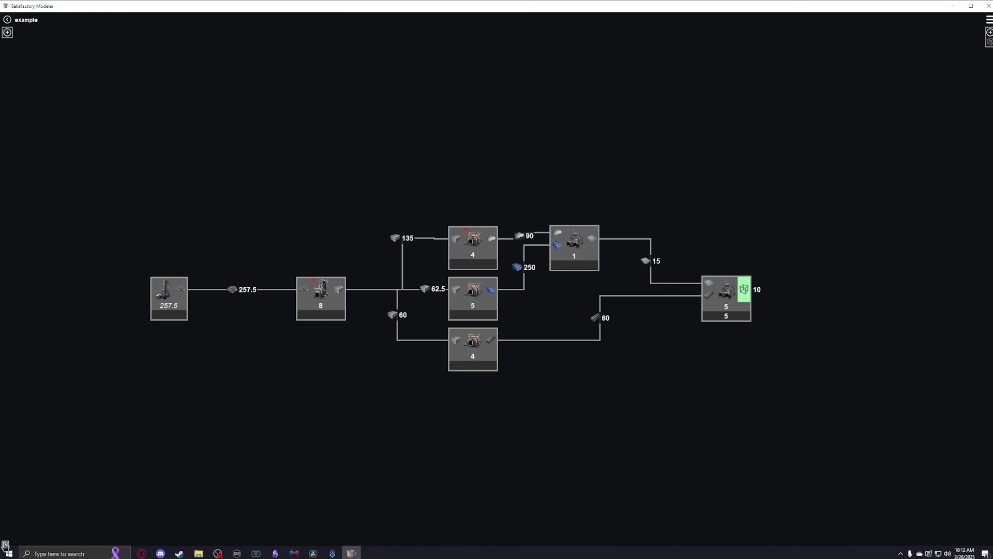
Step: Show the Current Outpost stats and toggle Unused off and on in Output Sink Points
left_click(5, 544)
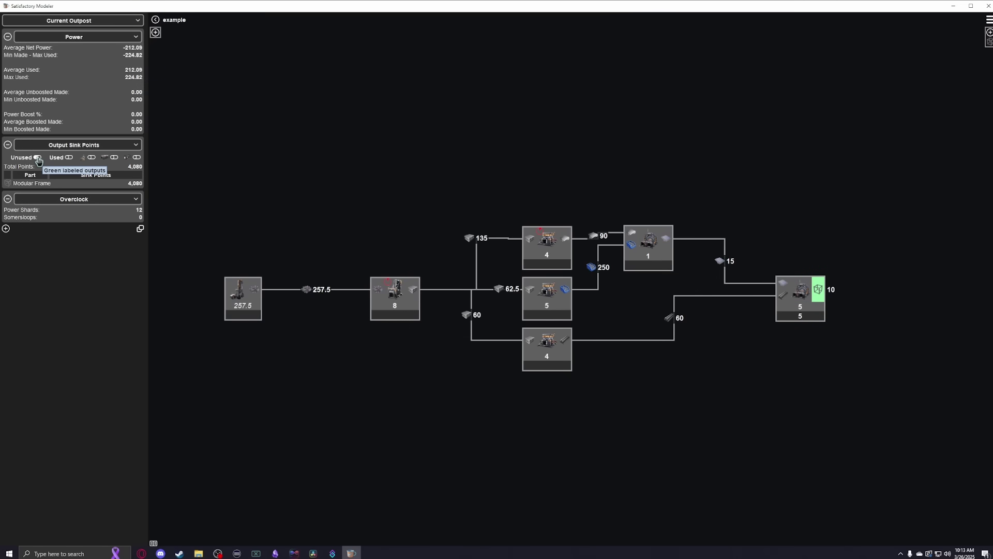
left_click(37, 158)
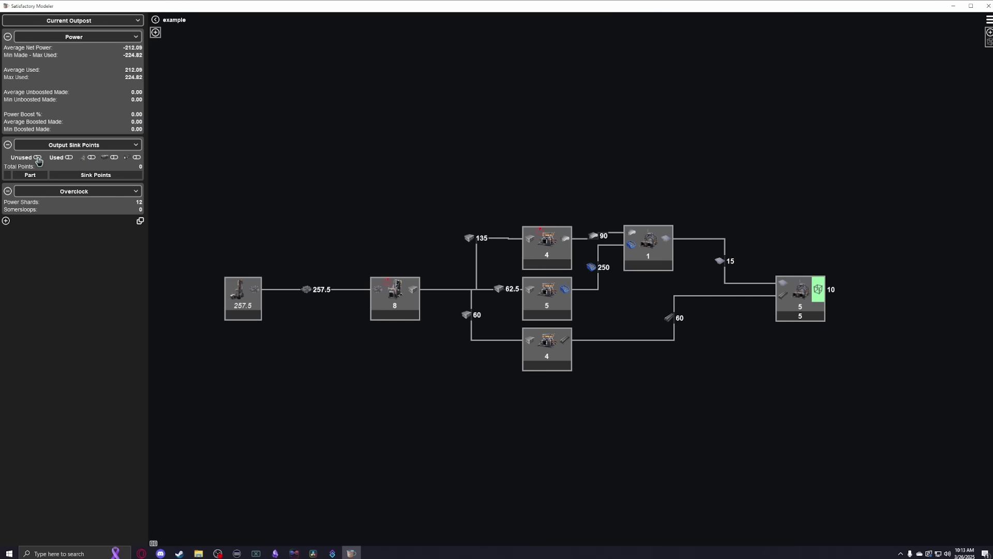
left_click(37, 158)
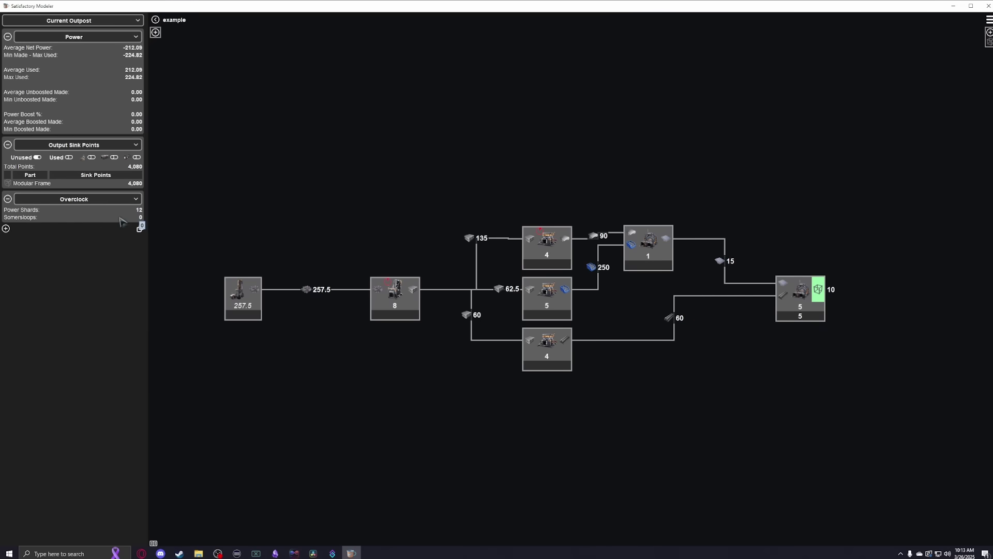
Step: Switch the Output stats panel to show Machines counts
left_click(6, 228)
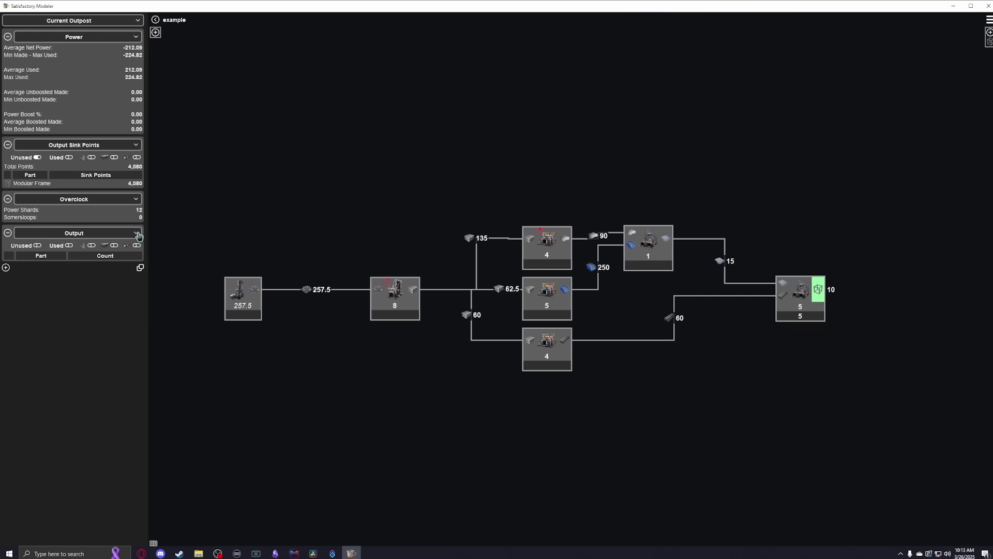
left_click(137, 234)
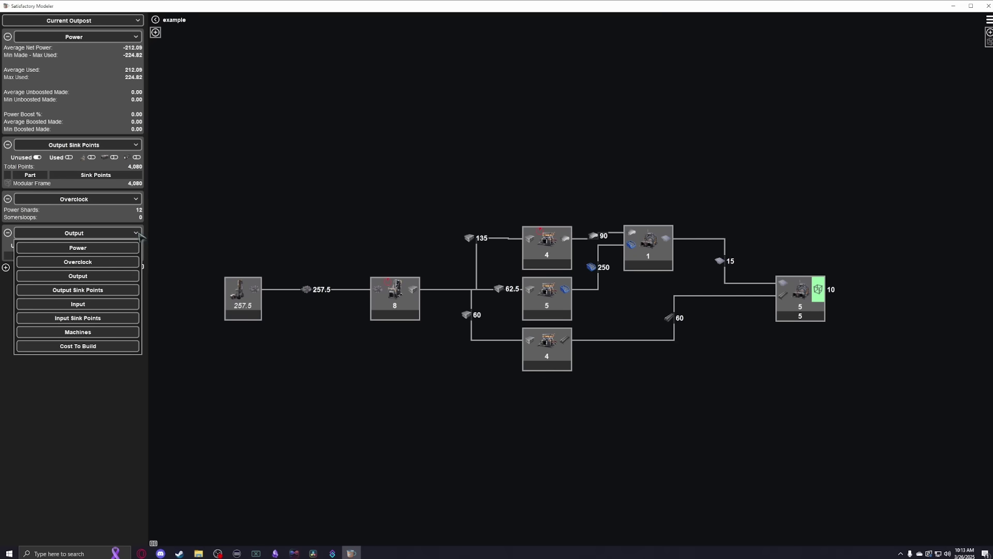
left_click(124, 333)
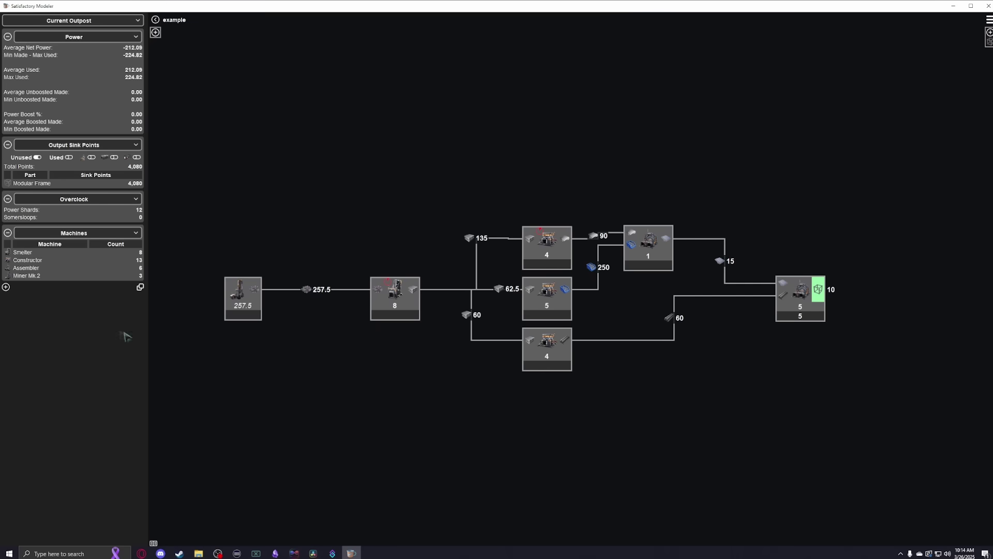
Step: Add another stats panel set to Cost To Build
left_click(5, 286)
left_click(136, 292)
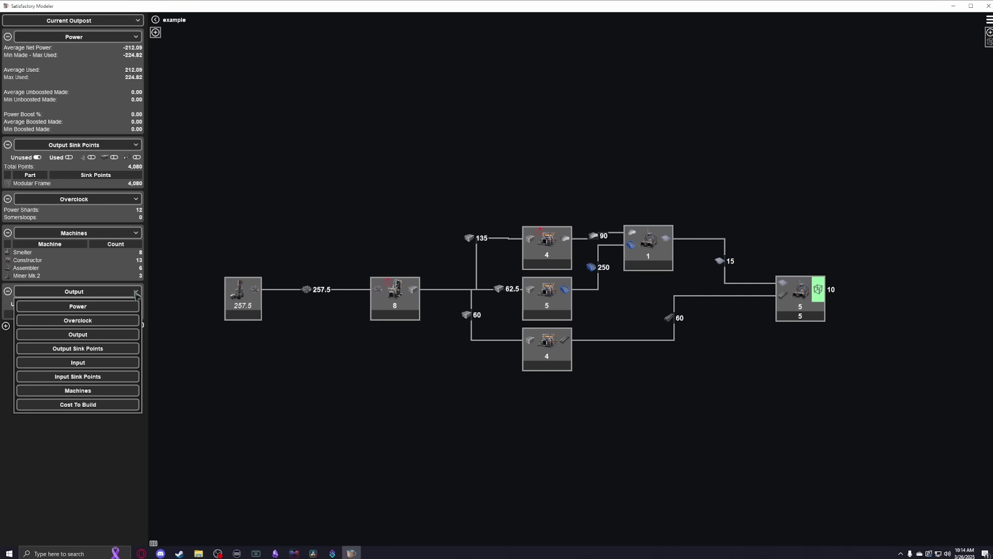
left_click(128, 404)
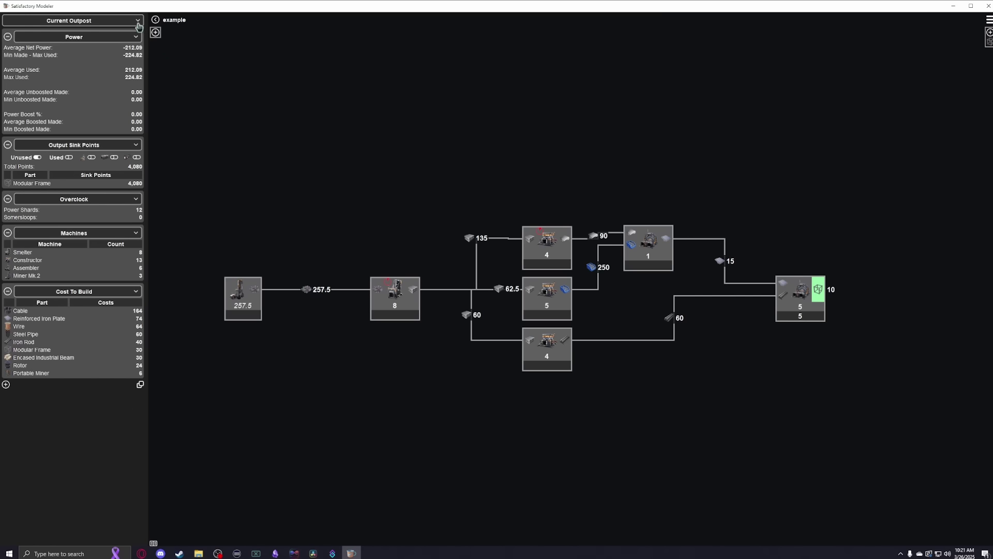
Step: Change the stats scope from Current Outpost to Everything
left_click(138, 24)
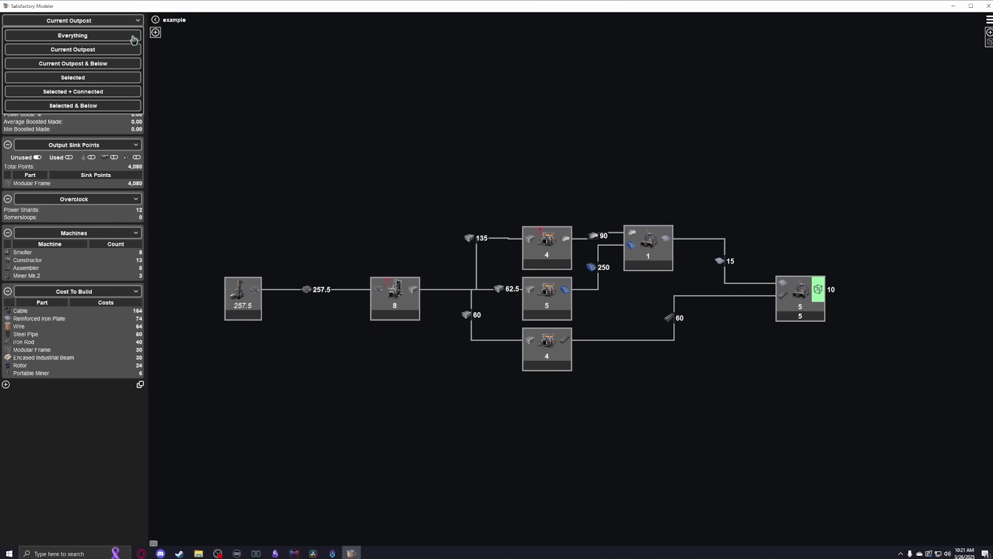
left_click(134, 37)
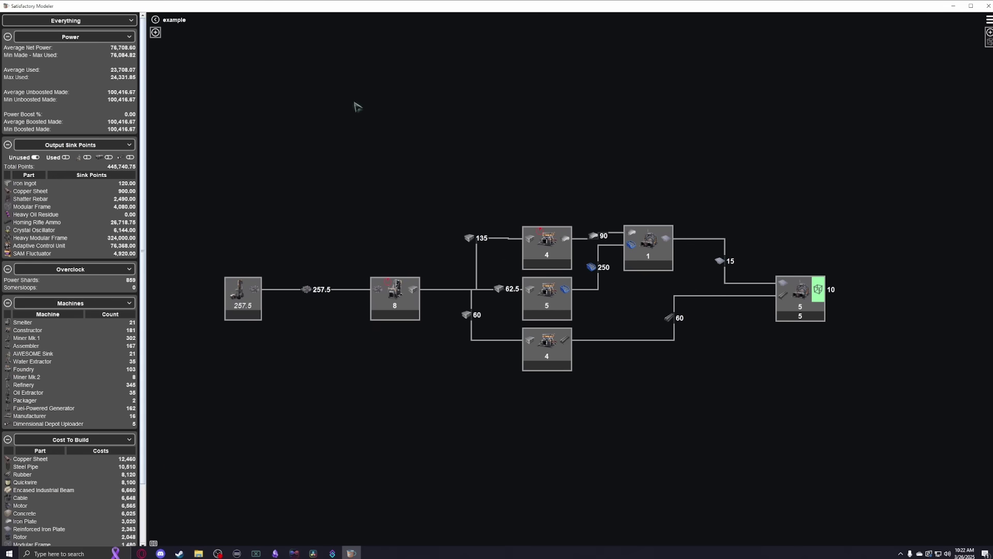
scroll(70, 290, "down", 3)
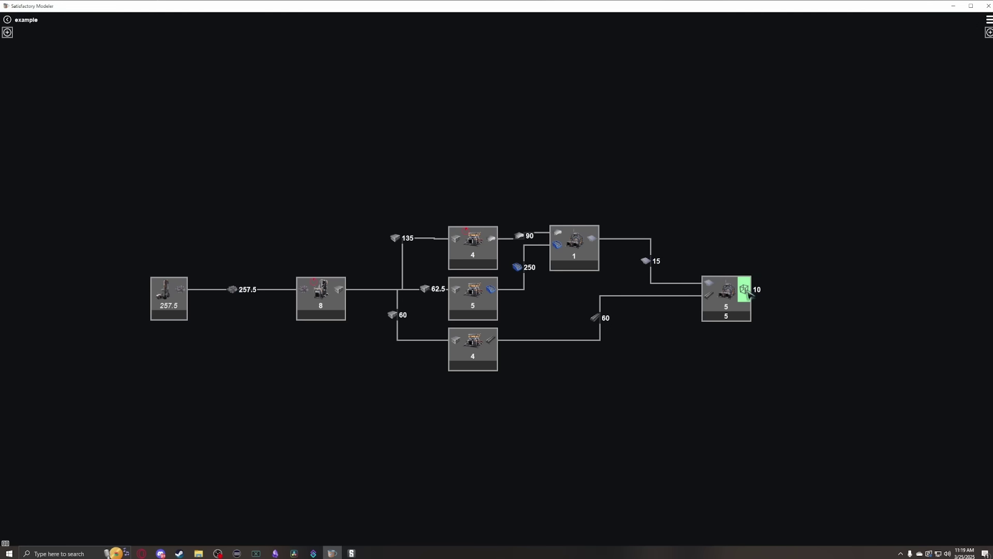
Step: Export the Modular Frame output from the outpost and return to the parent graph
left_click_drag(749, 294, 988, 34)
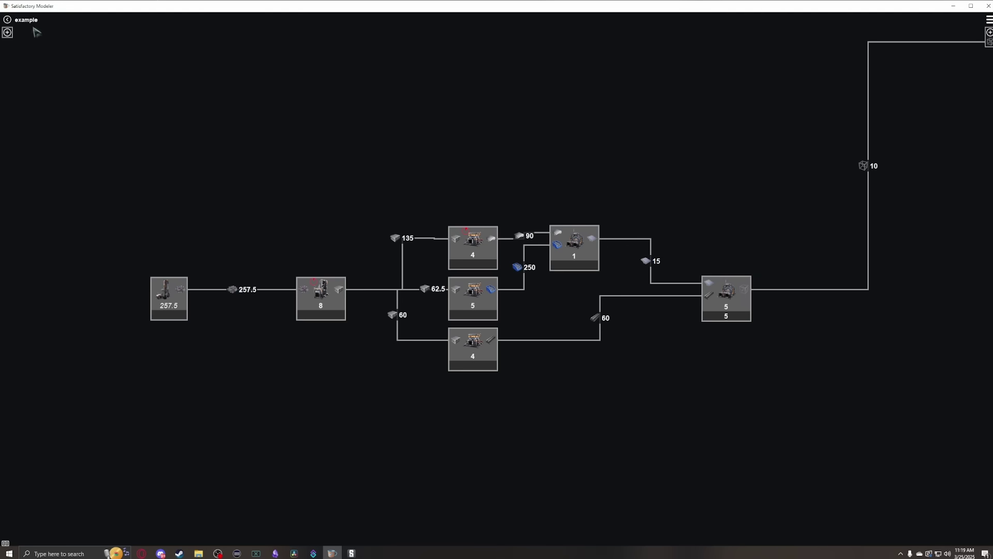
left_click(11, 20)
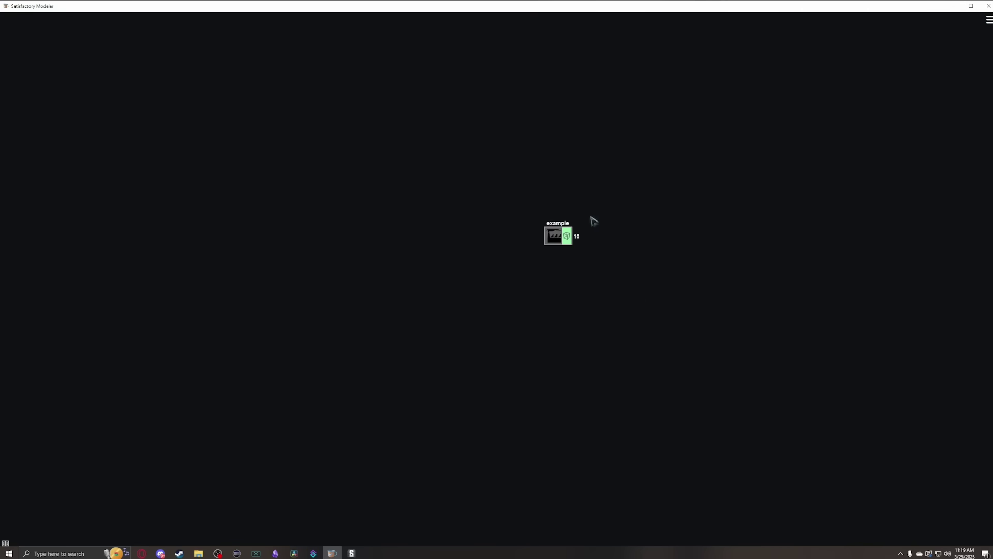
scroll(590, 217, "up", 1)
scroll(592, 221, "up", 1)
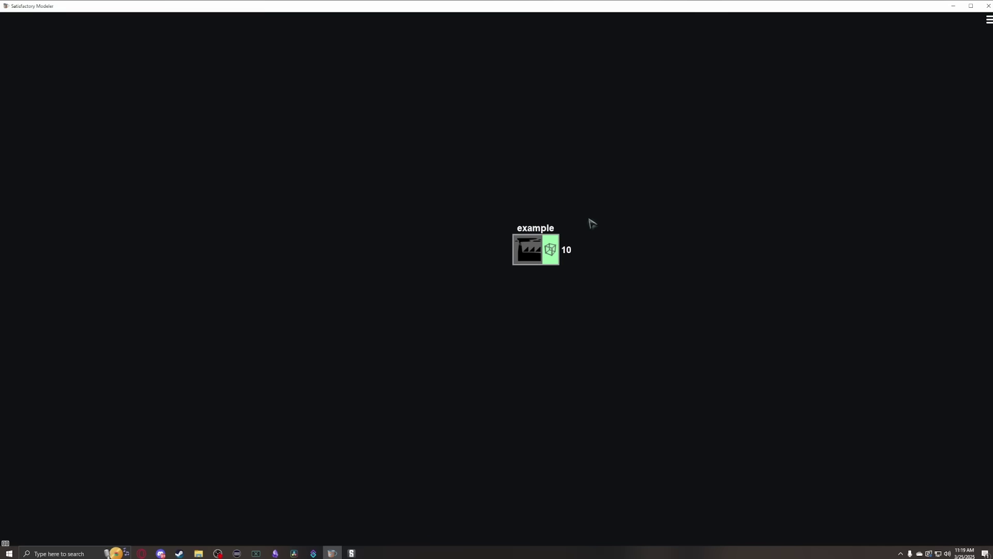
Step: Feed example's 10 frames into a new outpost, enter it, and route the frames to a recipe
left_click_drag(561, 250, 782, 246)
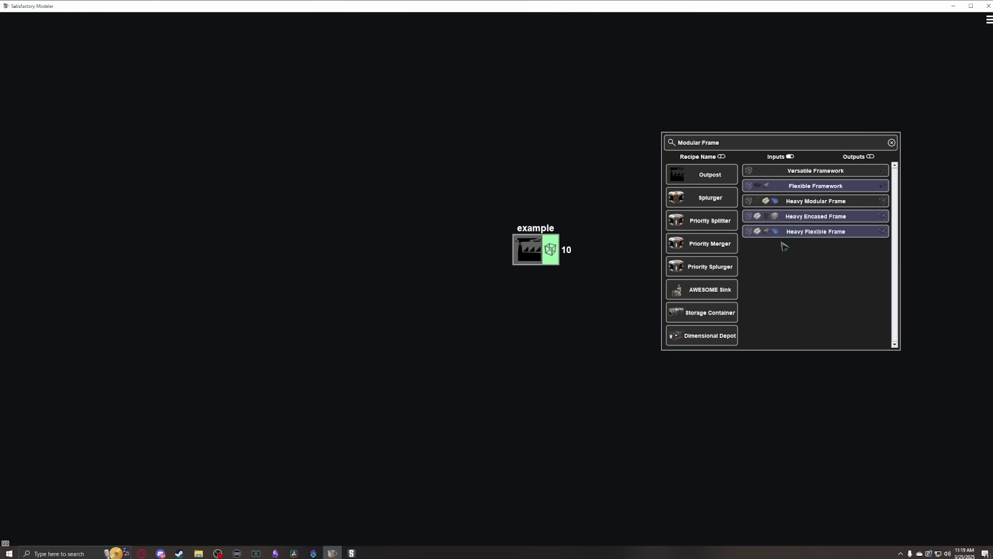
left_click(716, 188)
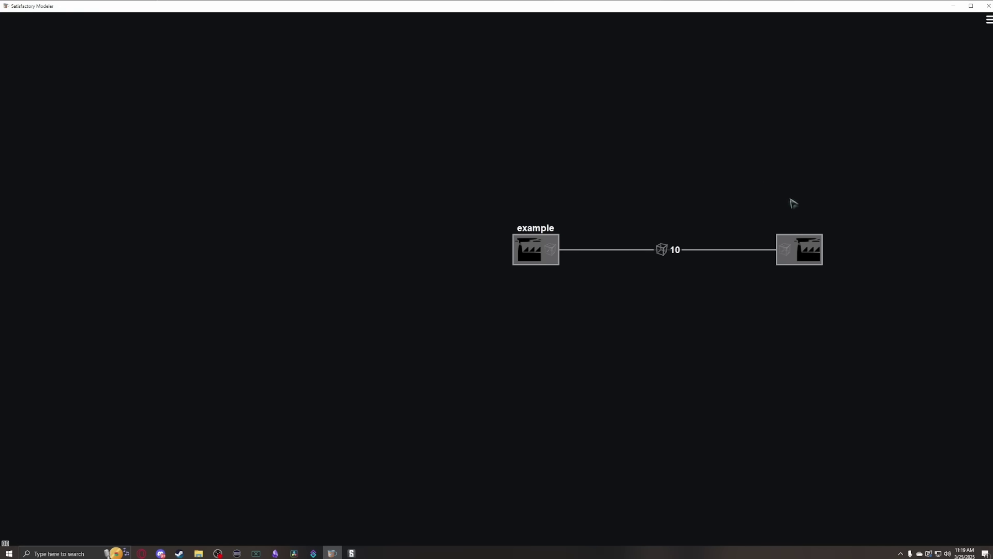
right_click(804, 251)
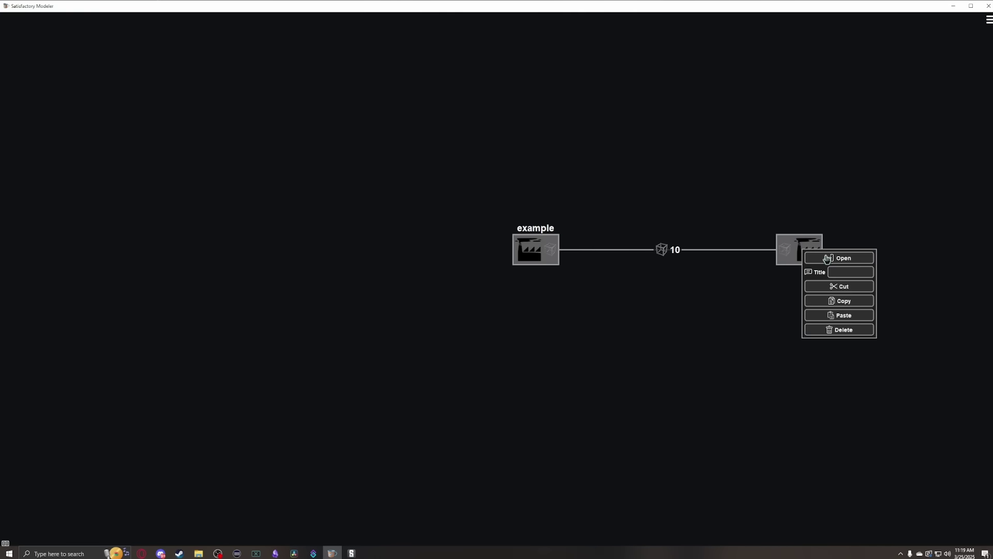
left_click(828, 258)
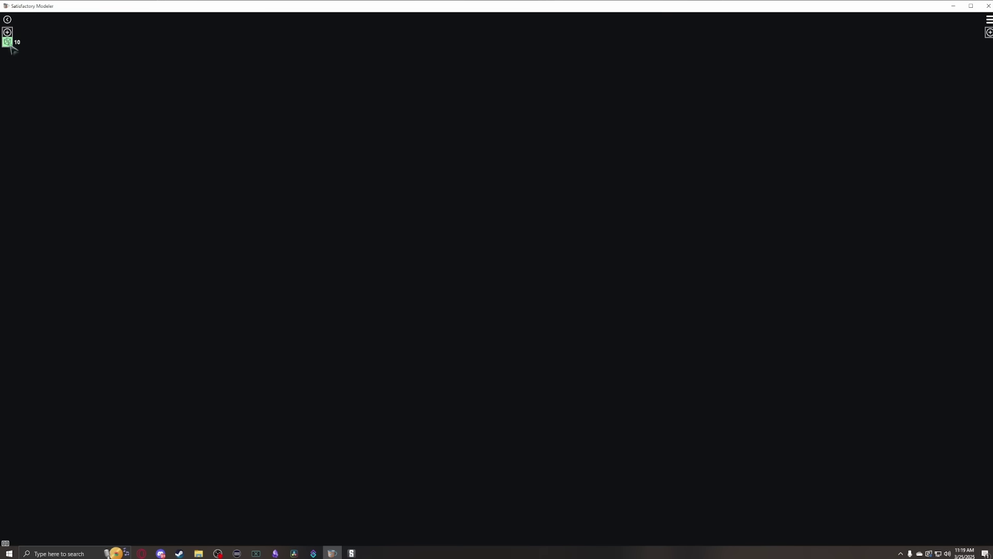
left_click_drag(7, 42, 422, 279)
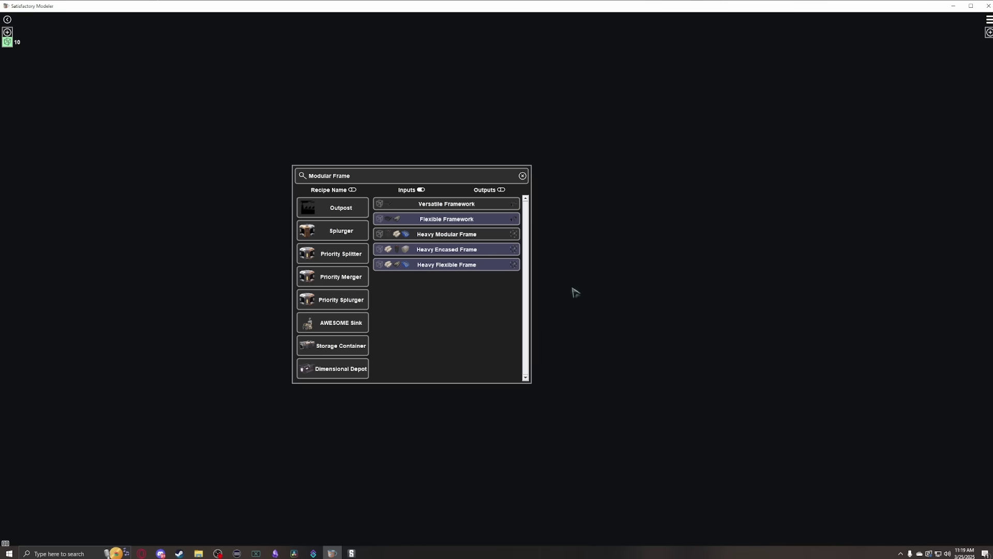
Step: Make 20 Versatile Framework from the frames and expose the 120 Steel Beam input outside
left_click(467, 206)
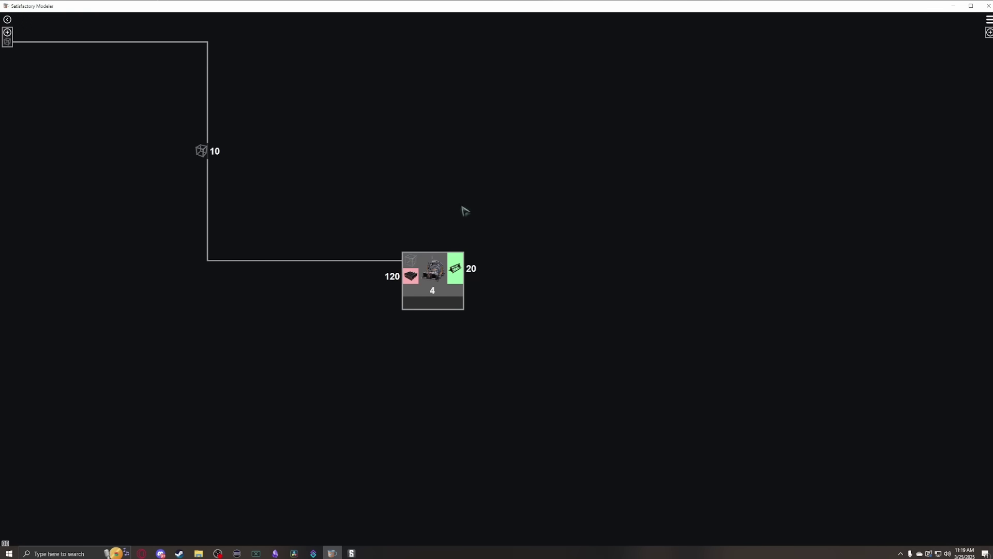
mouse_move(456, 273)
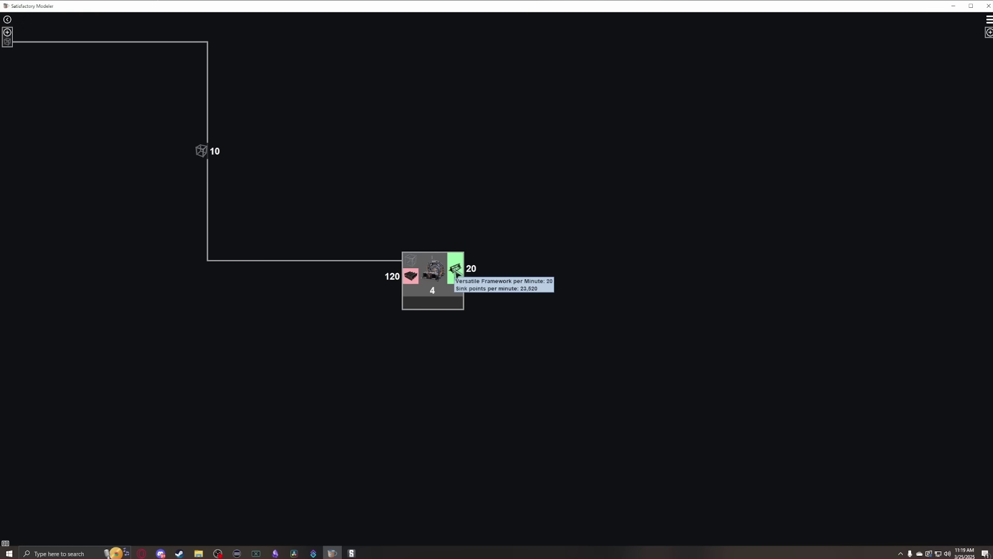
mouse_move(410, 278)
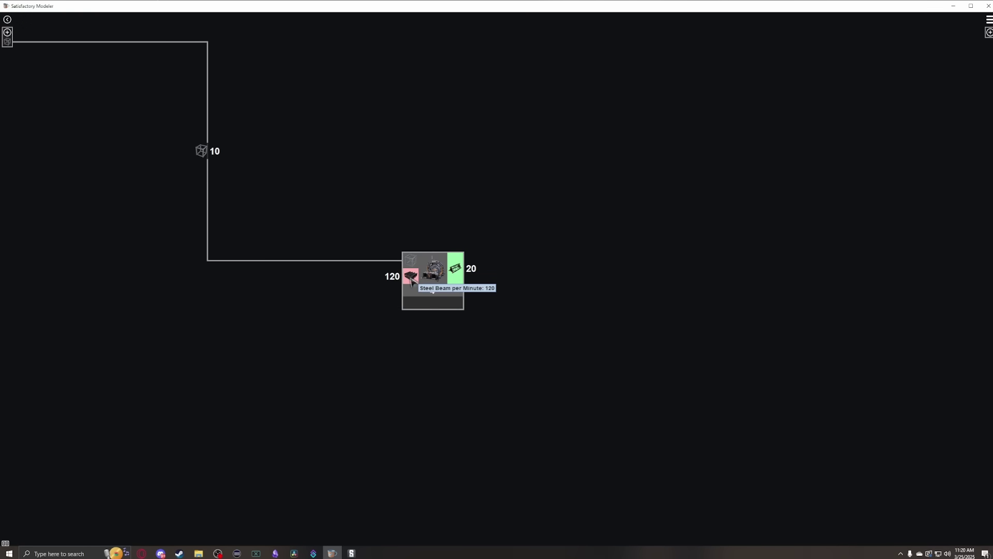
left_click_drag(410, 278, 7, 50)
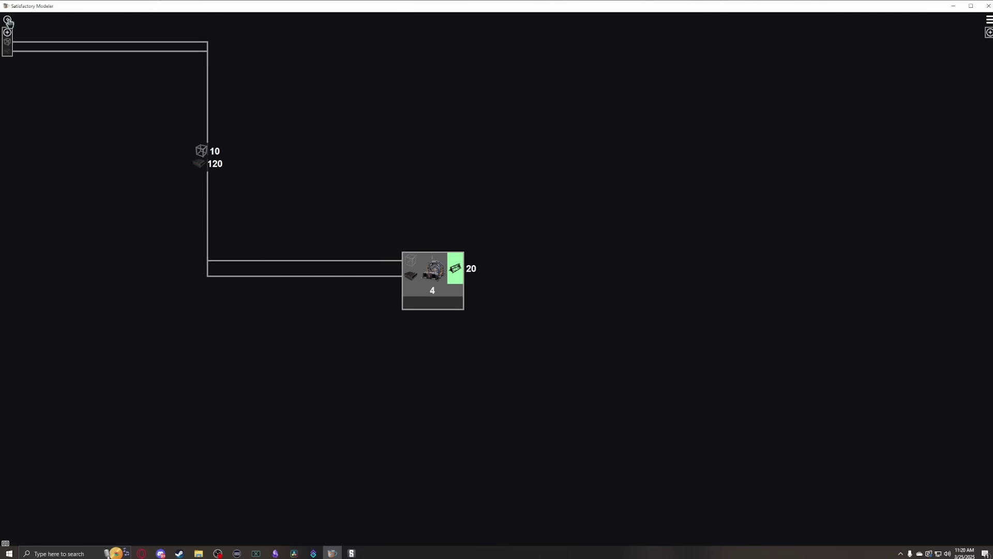
left_click(8, 21)
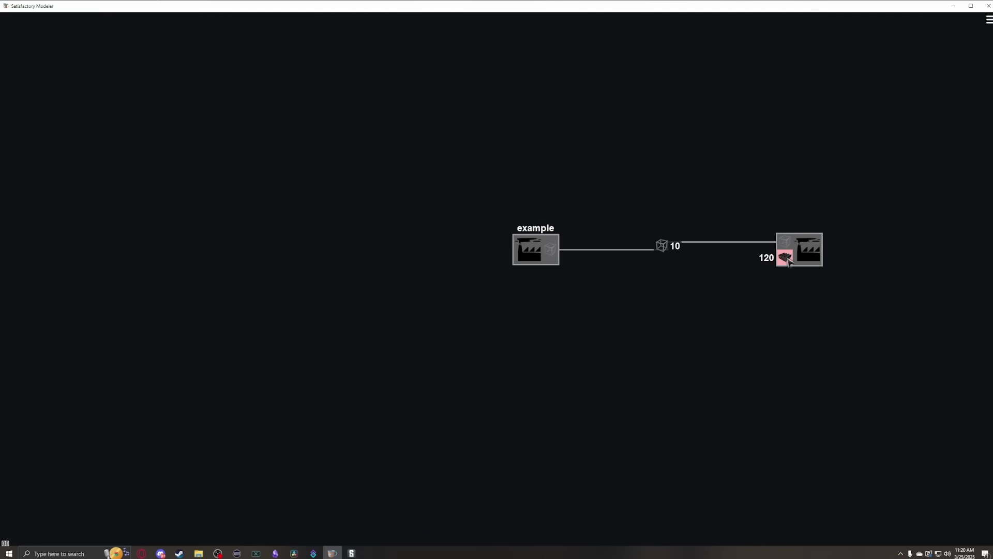
Step: Supply the 120 Steel Beam from a new outpost, and inside it draw a link from the 120 export
left_click_drag(788, 260, 521, 417)
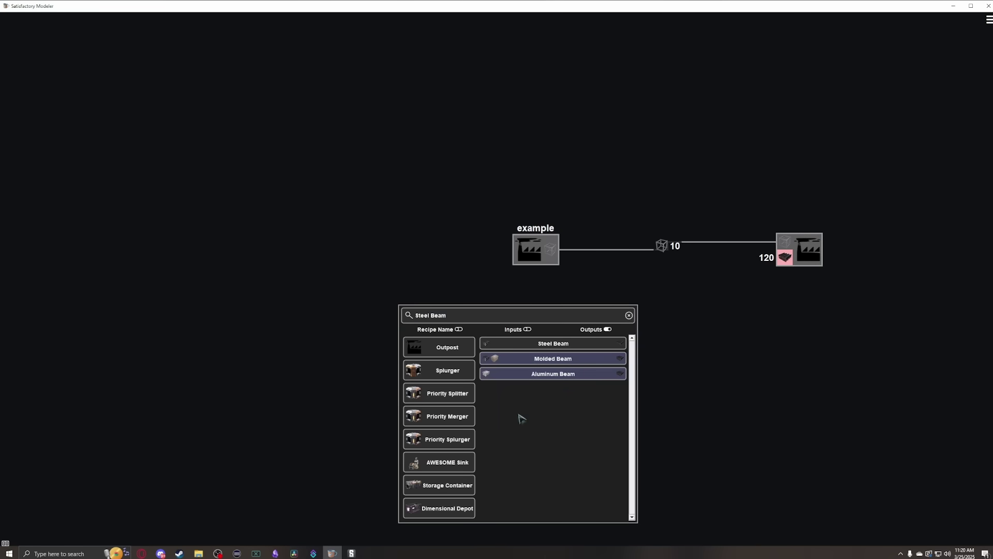
left_click(460, 350)
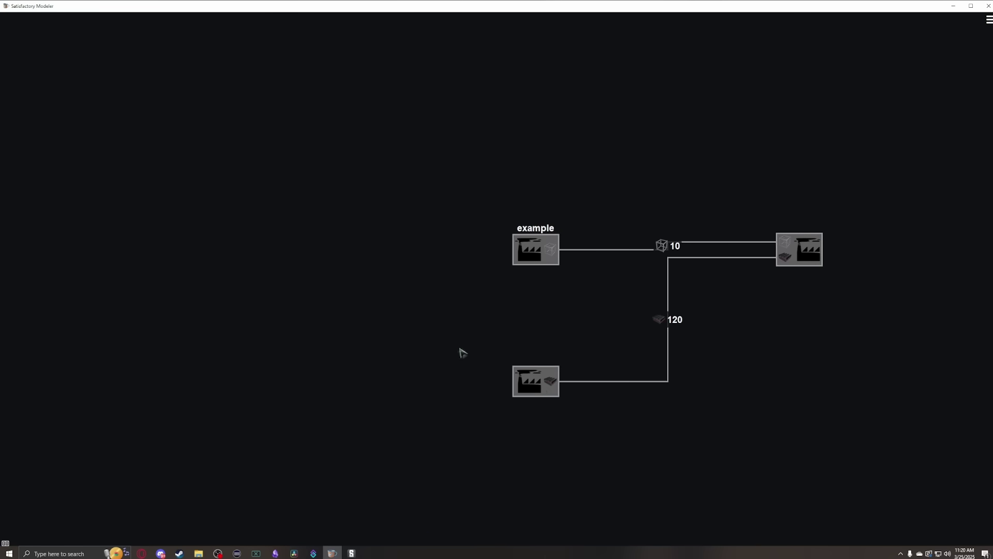
right_click(537, 387)
left_click(570, 391)
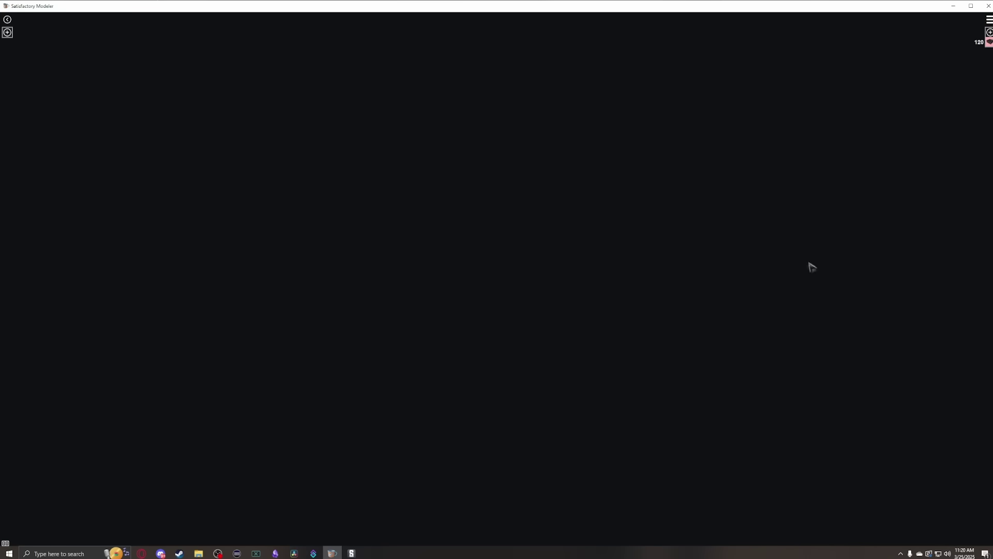
left_click_drag(989, 42, 492, 274)
left_click(532, 202)
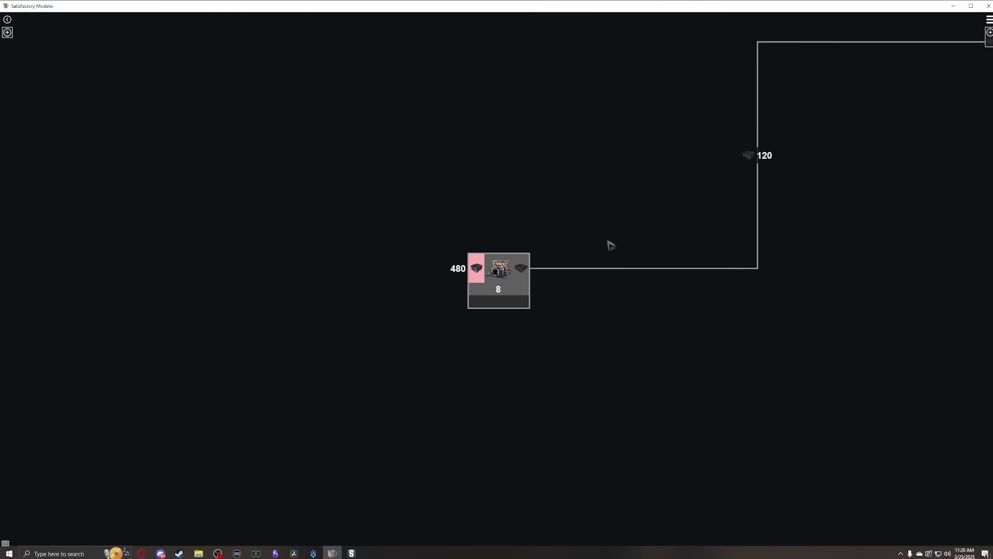